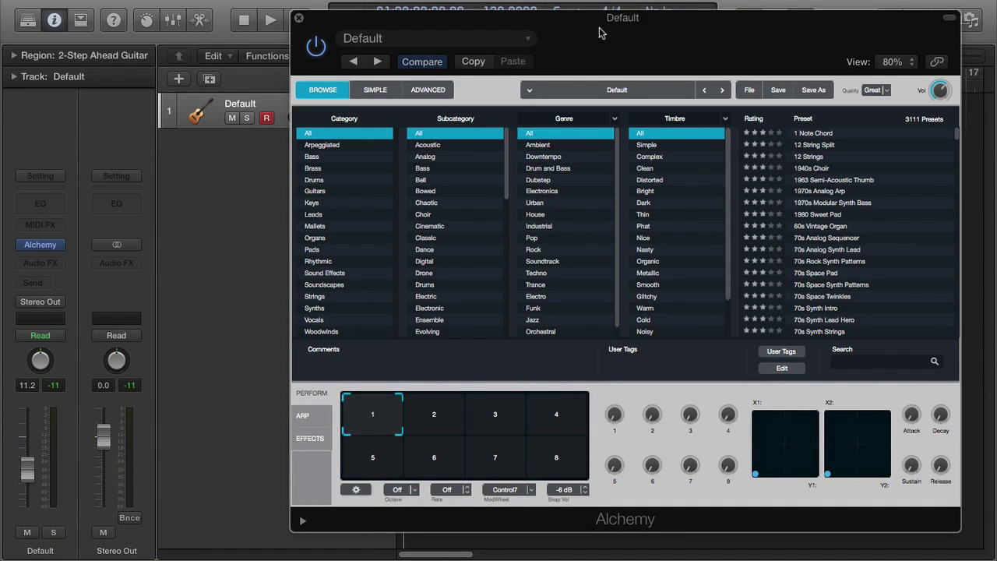
# - Reposition the Alchemy window to check the 2-Step Ahead Guitar region, and audition the region with the default sound
pyautogui.moveTo(599, 32); pyautogui.dragTo(607, 164)
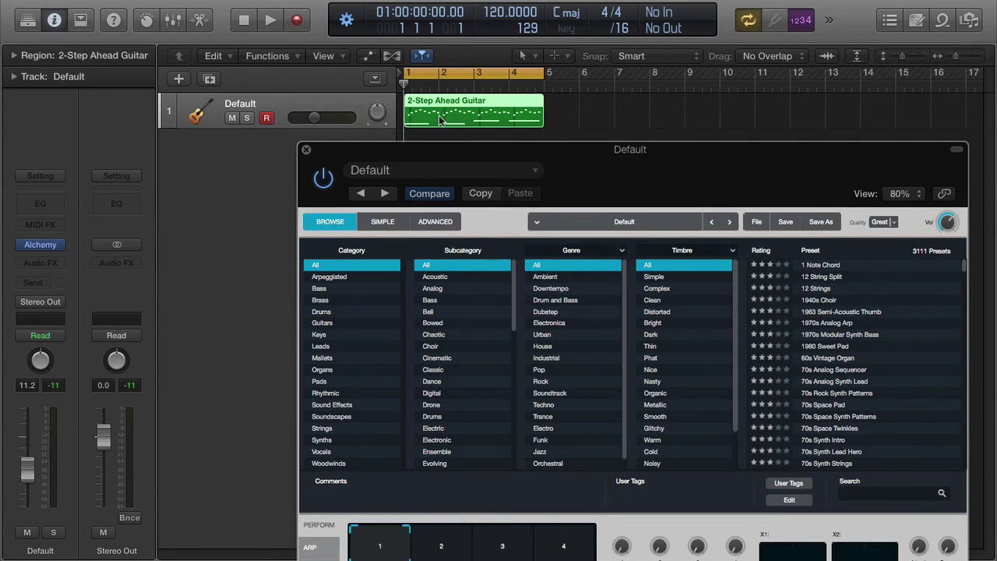
pyautogui.moveTo(600, 163); pyautogui.dragTo(581, 47)
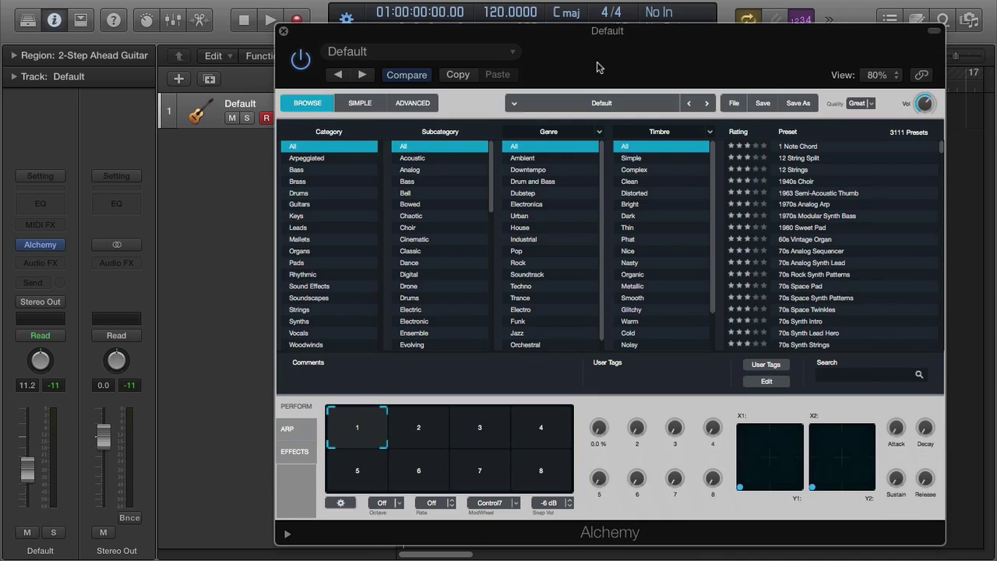
pyautogui.moveTo(600, 39); pyautogui.dragTo(629, 43)
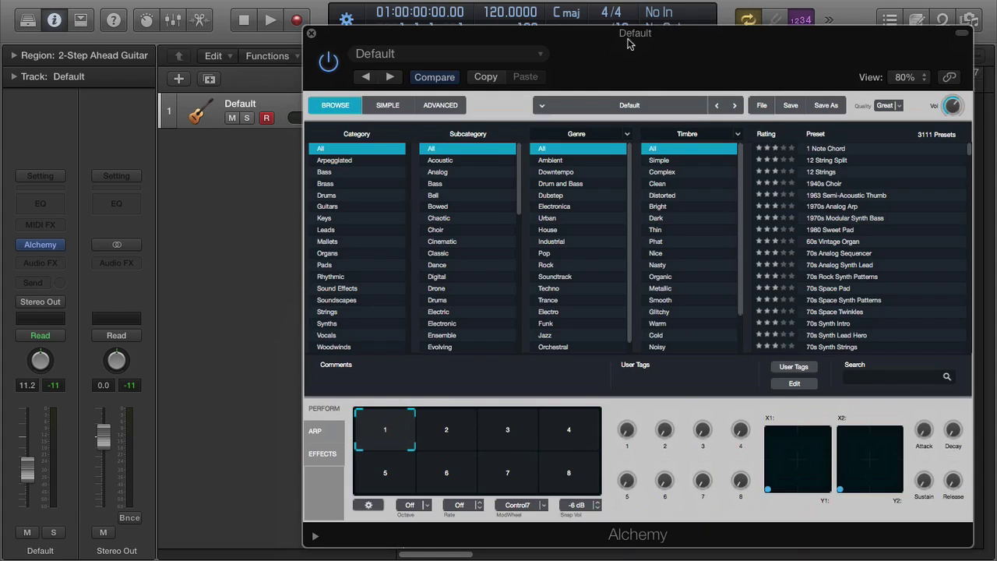
pyautogui.press('space')
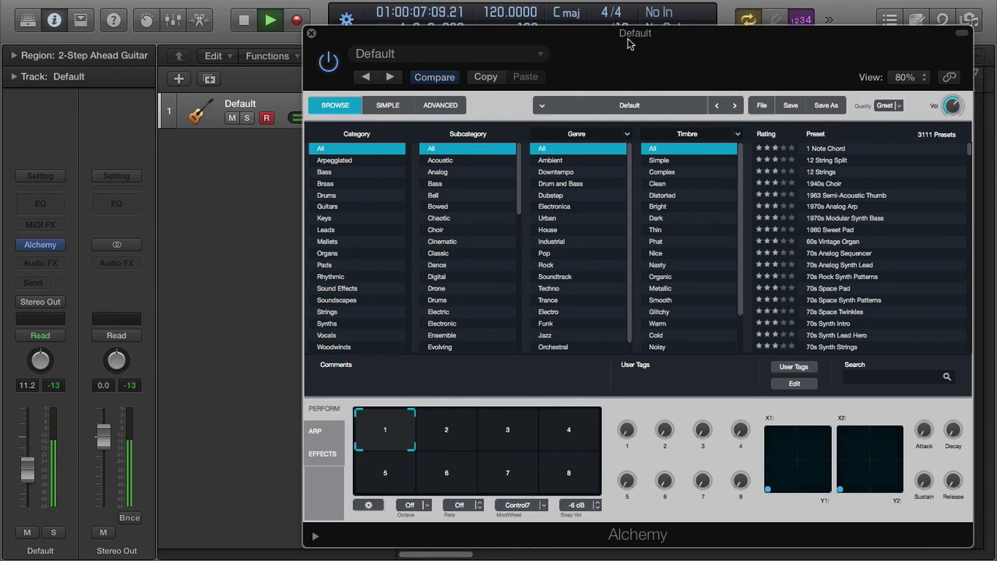
pyautogui.press('space')
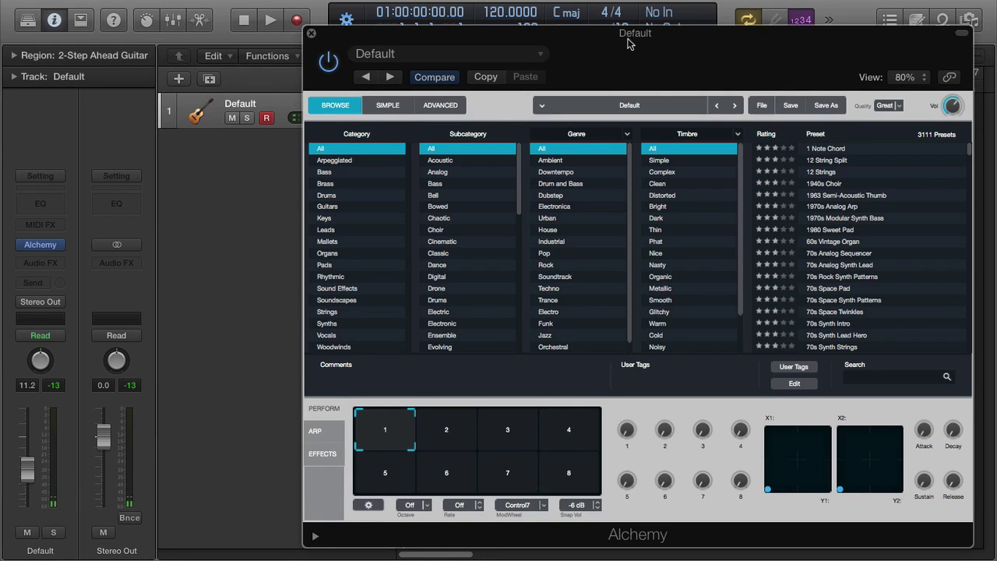
pyautogui.moveTo(628, 44); pyautogui.dragTo(601, 37)
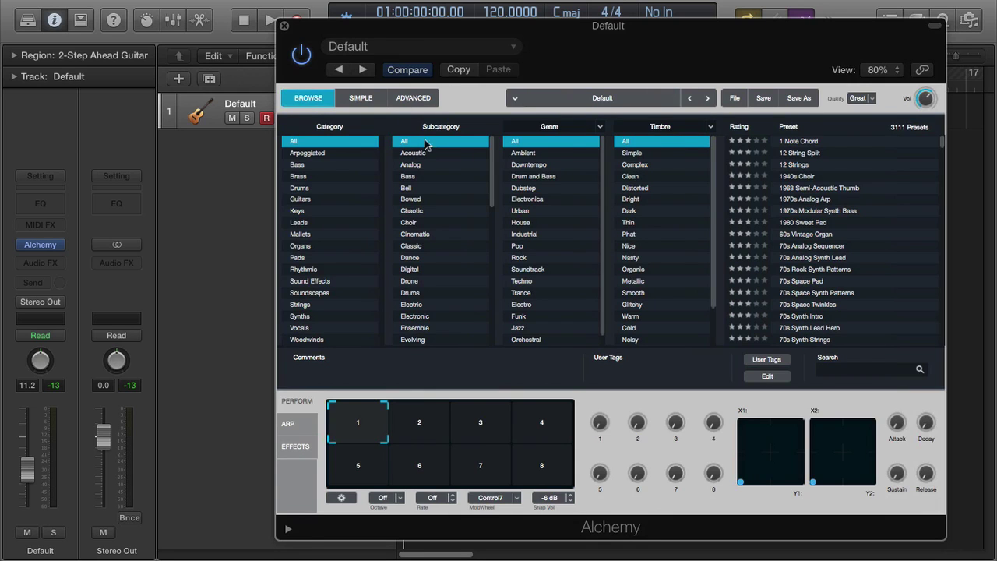
# - Compare Alchemy's Simple, Advanced and Browse views, finishing in the Browse view
pyautogui.click(361, 98)
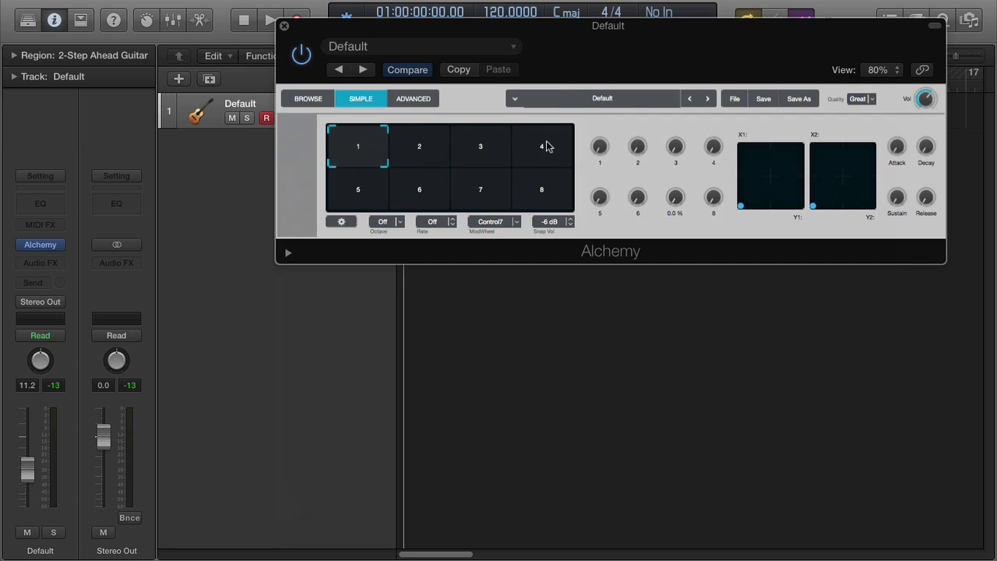
pyautogui.click(414, 99)
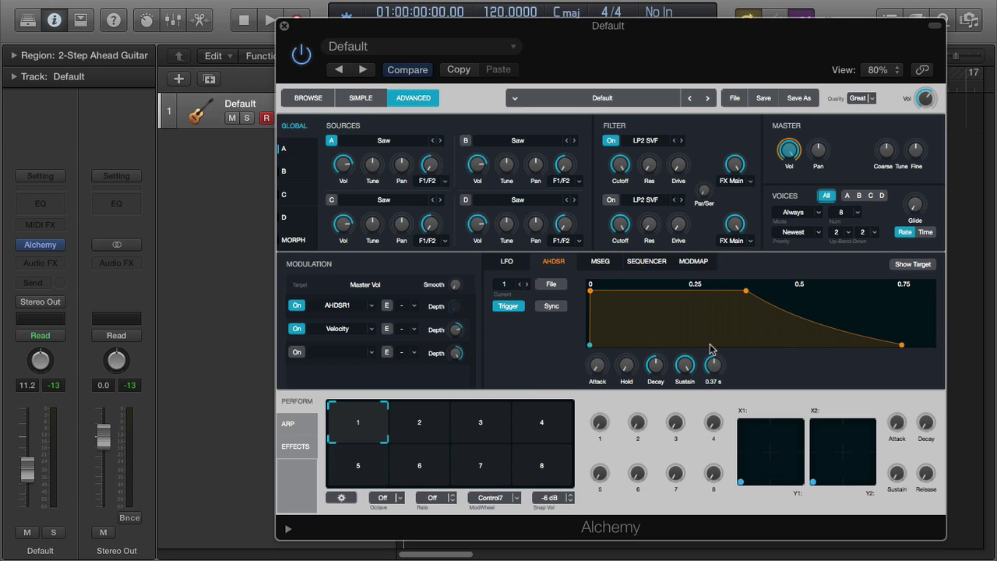
pyautogui.click(306, 99)
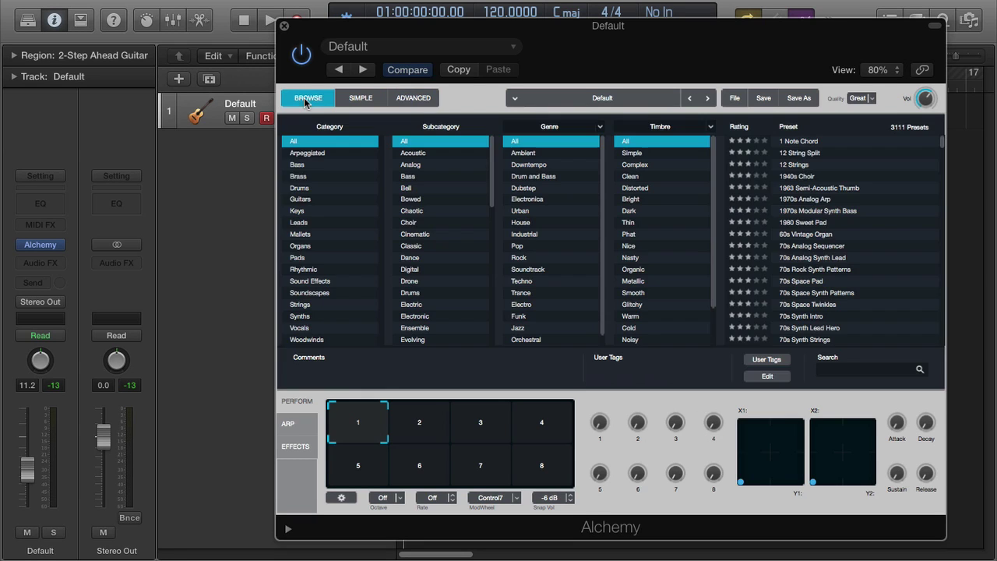
pyautogui.click(356, 98)
pyautogui.click(409, 97)
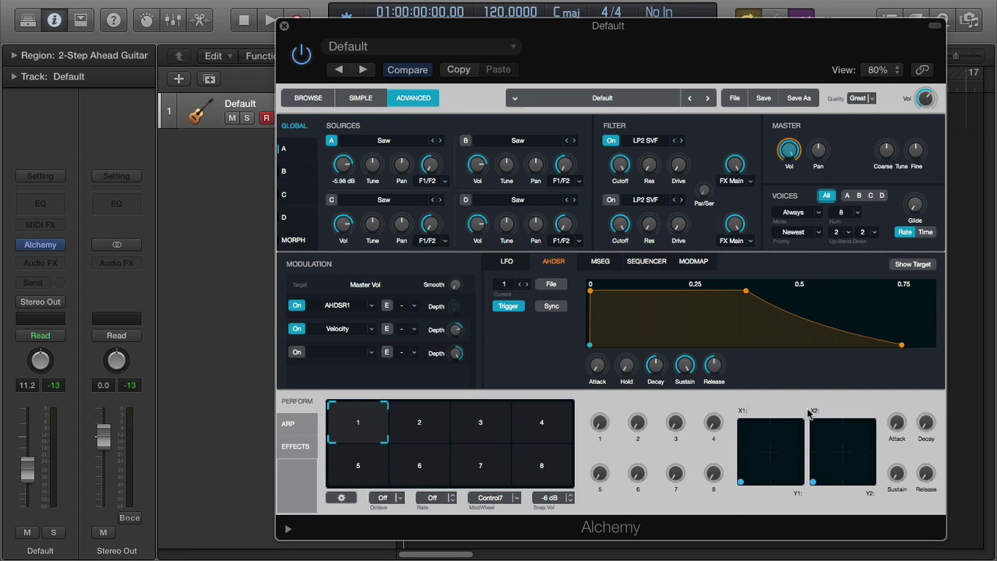
pyautogui.click(358, 99)
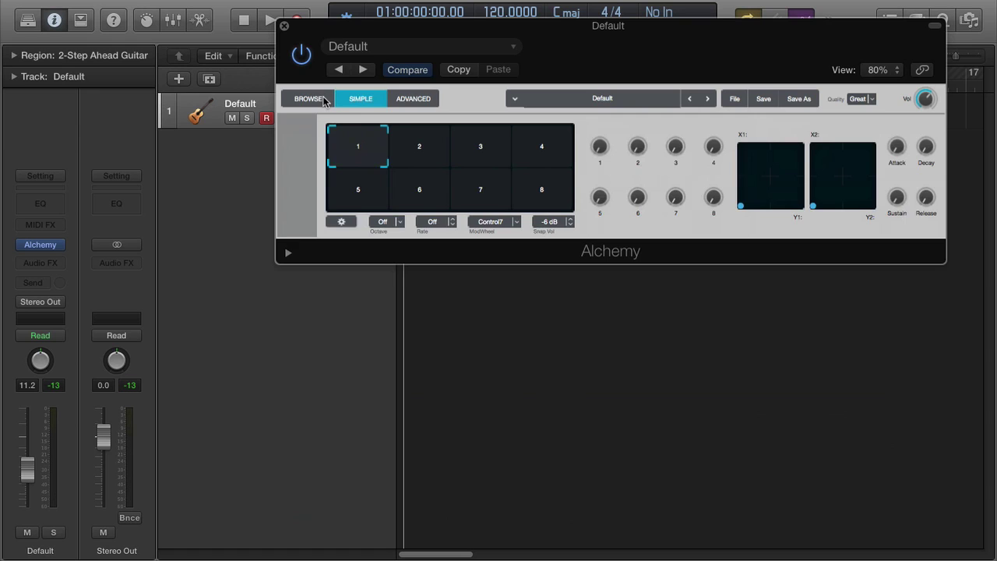
pyautogui.click(309, 99)
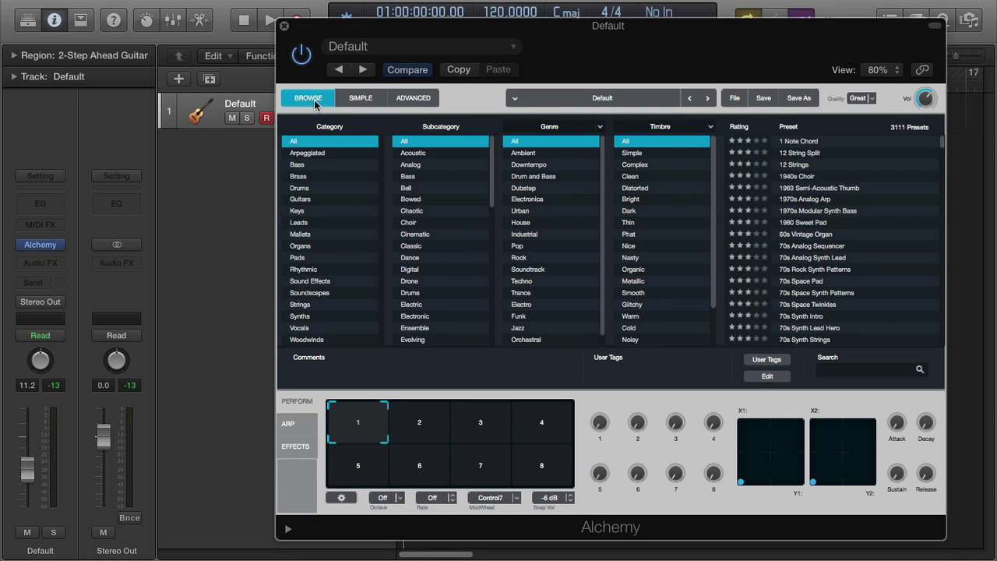
pyautogui.click(352, 99)
pyautogui.click(322, 99)
# - Look through the complete preset list under the preset name from start to end, and close it
pyautogui.click(553, 100)
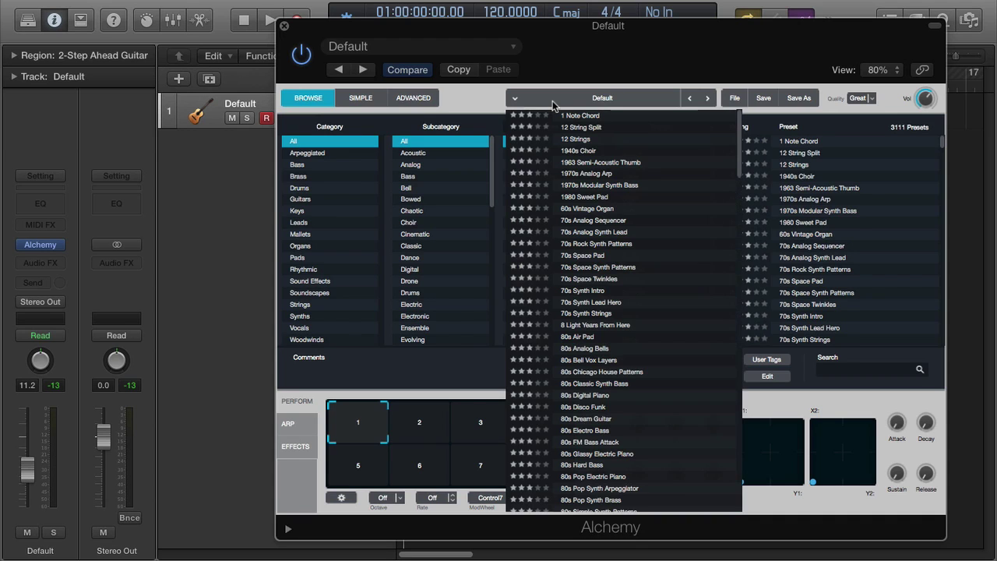
pyautogui.click(483, 99)
pyautogui.click(552, 101)
pyautogui.scroll(-20, 613, 122)
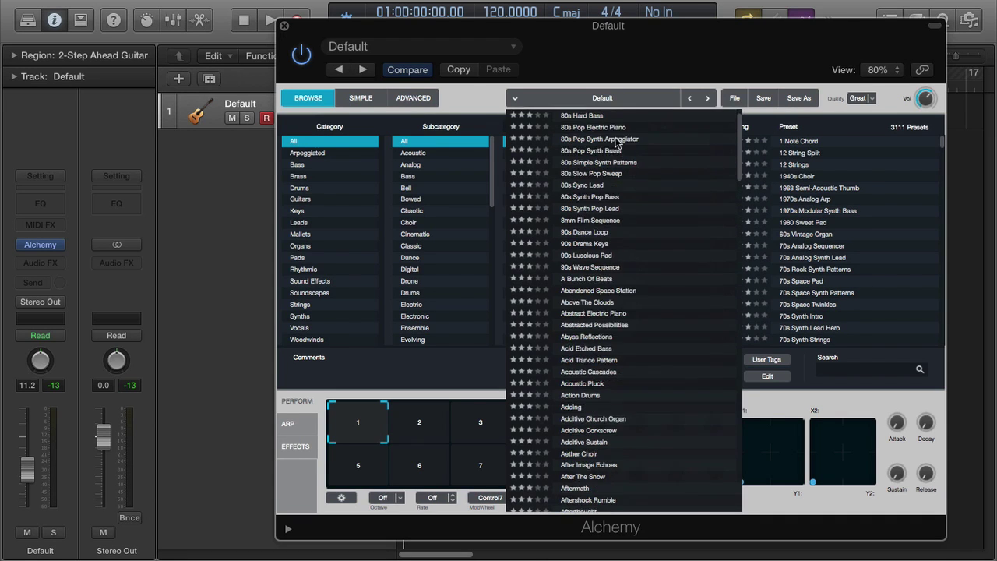
pyautogui.scroll(-8, 678, 143)
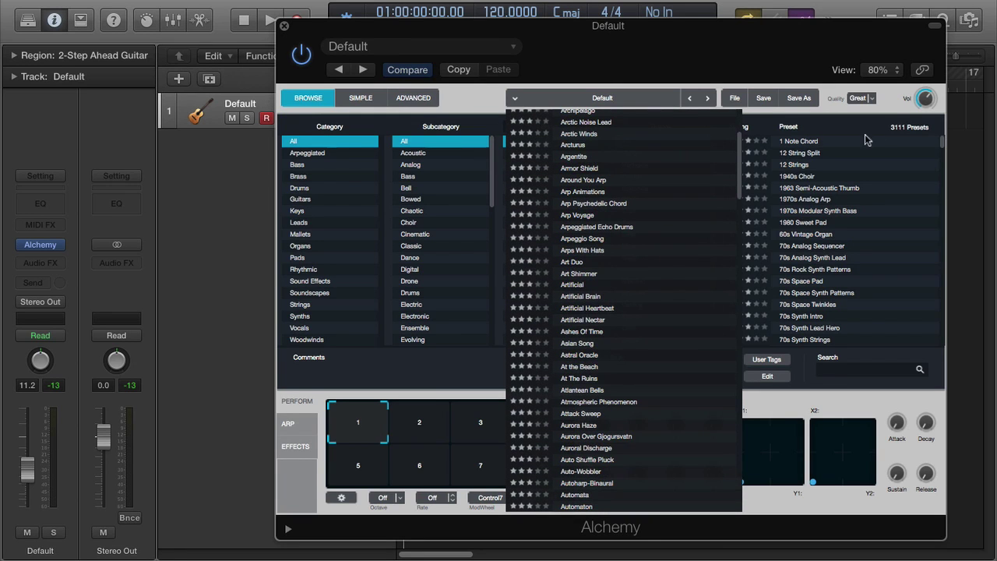
pyautogui.moveTo(747, 146); pyautogui.dragTo(746, 483)
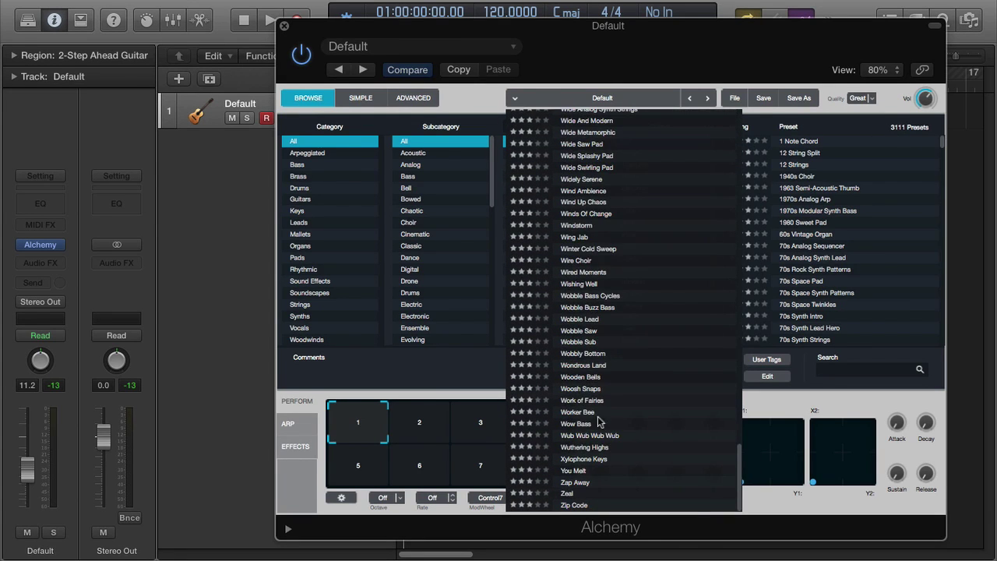
pyautogui.scroll(15, 606, 226)
pyautogui.scroll(5, 620, 241)
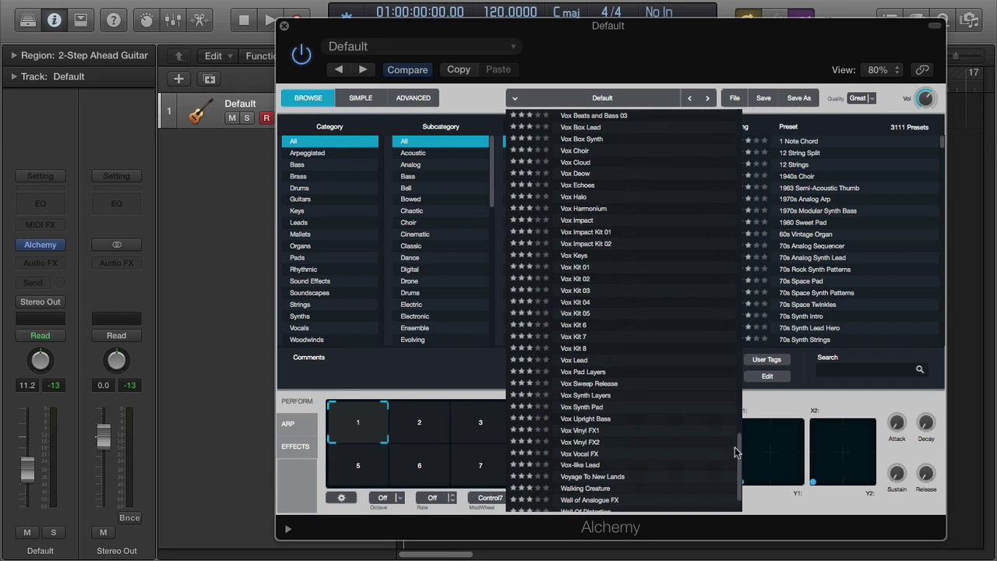
pyautogui.moveTo(740, 452); pyautogui.dragTo(740, 133)
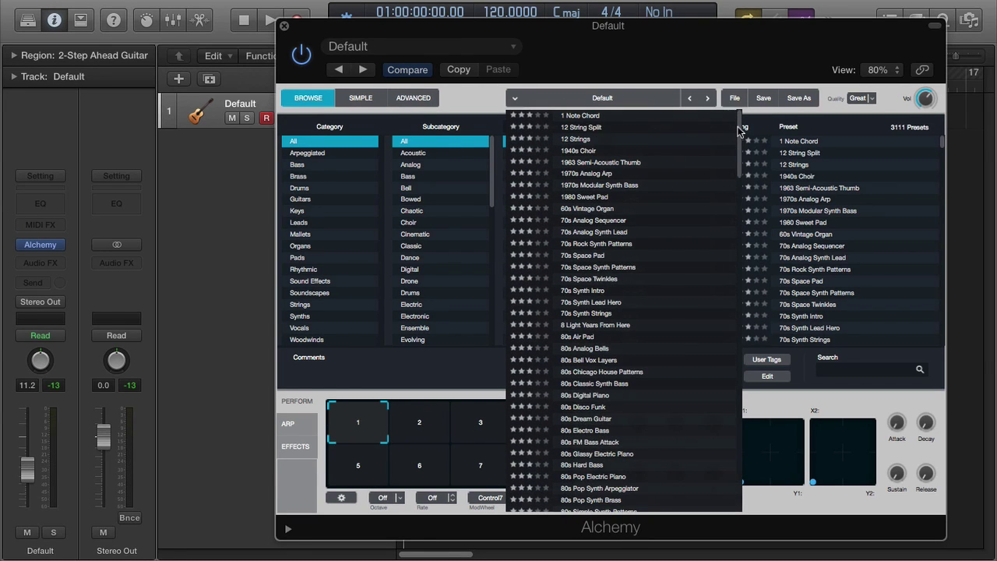
pyautogui.click(517, 99)
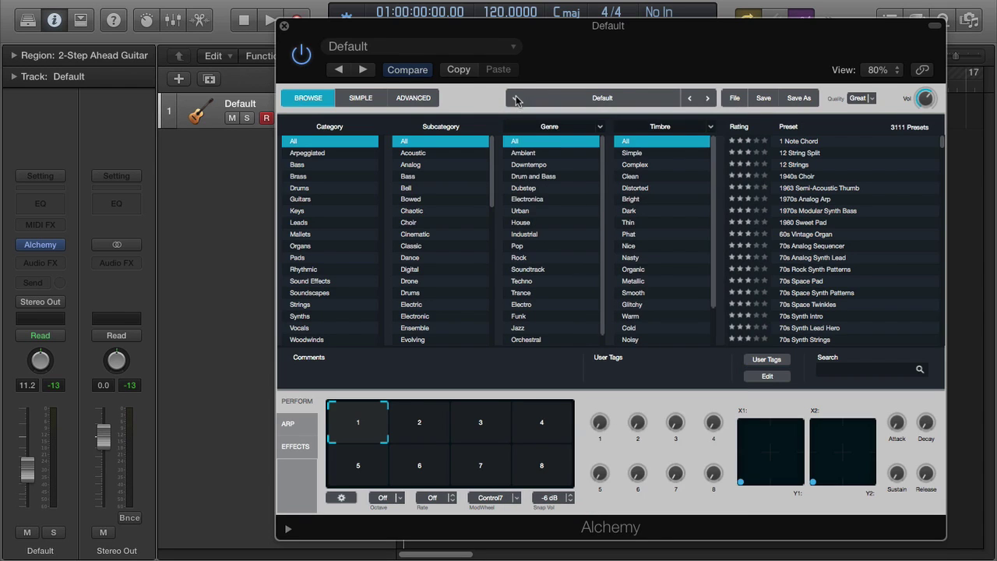
# - Step back and forth between neighbouring presets, ending on the bass preset Zip Code
pyautogui.click(691, 98)
pyautogui.click(693, 100)
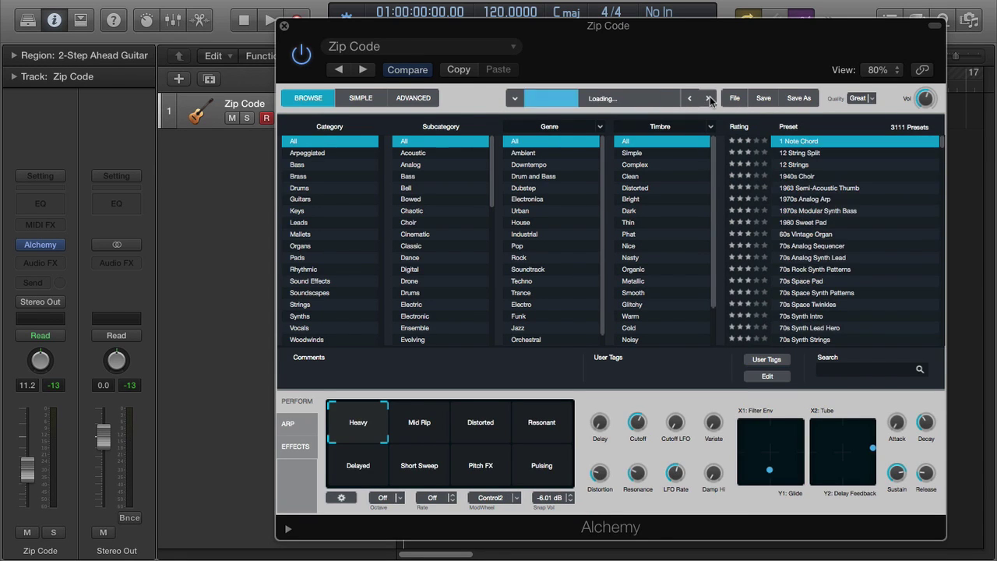
pyautogui.click(691, 99)
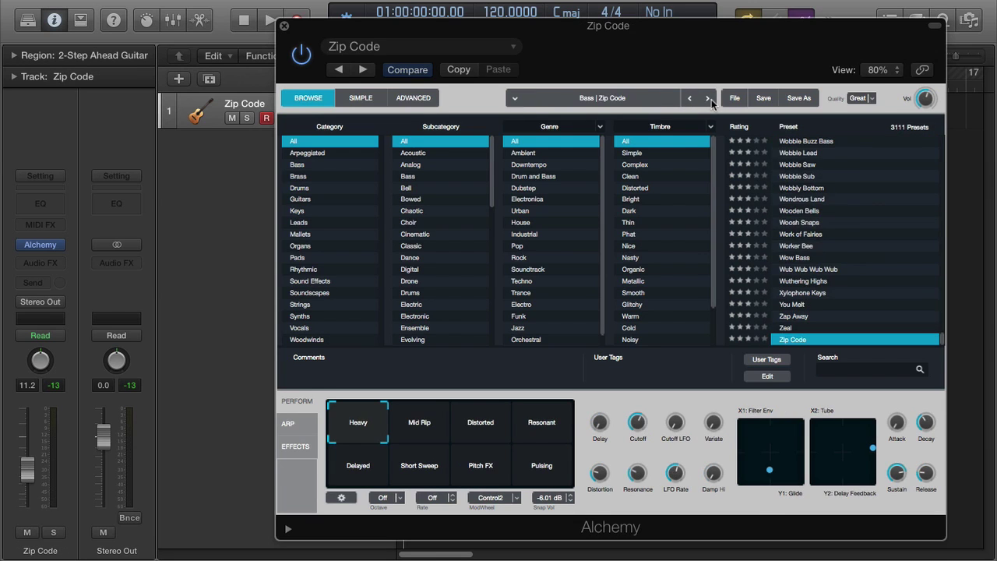
pyautogui.click(690, 99)
# - Filter the preset library to the Arpeggiated category and check the filtered list under the preset name
pyautogui.click(316, 154)
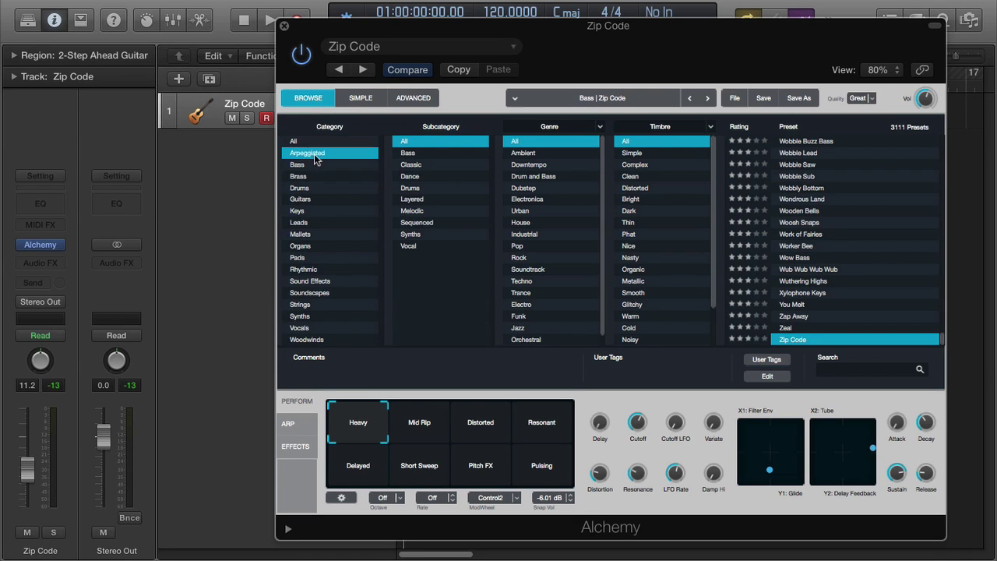
pyautogui.click(515, 98)
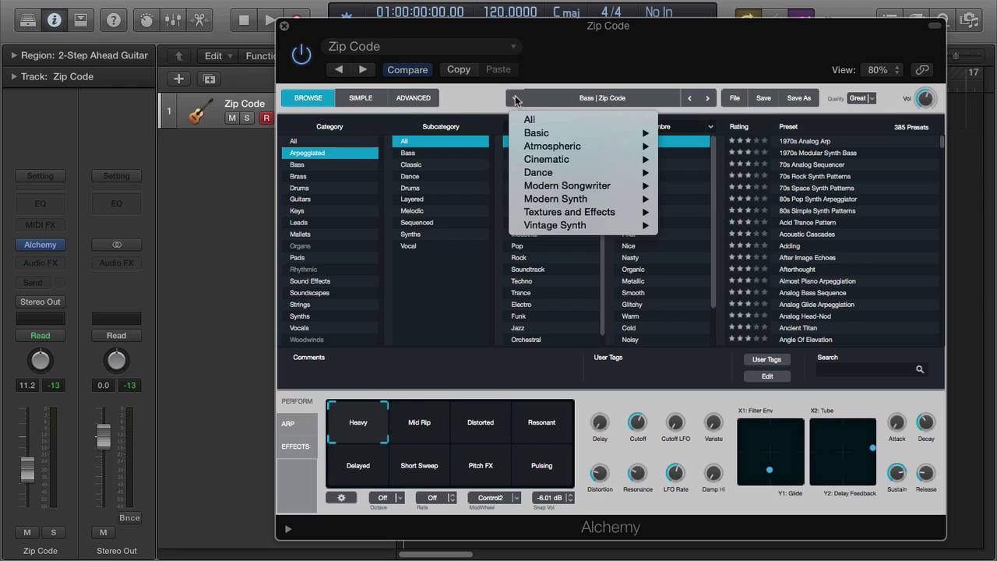
pyautogui.click(589, 100)
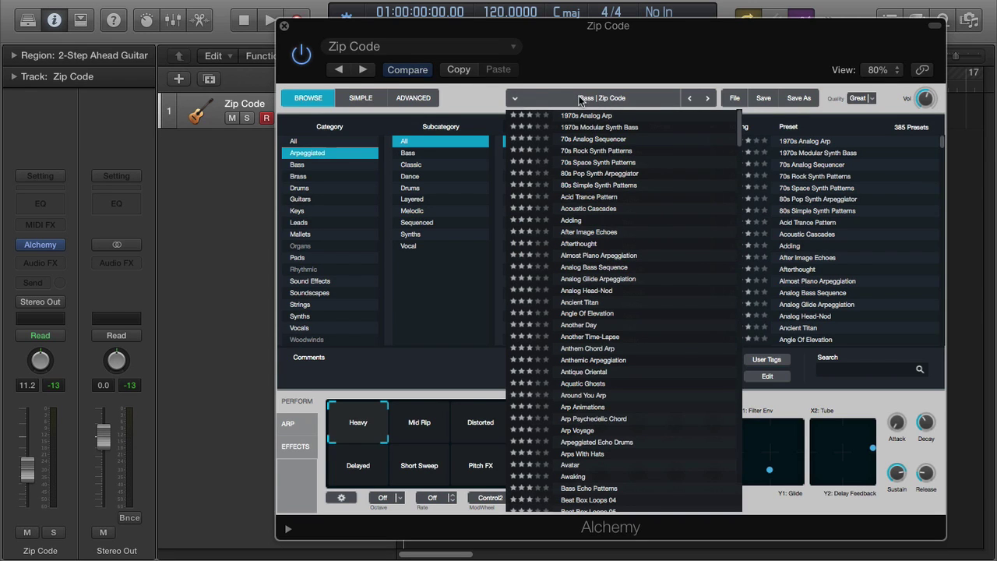
pyautogui.click(515, 99)
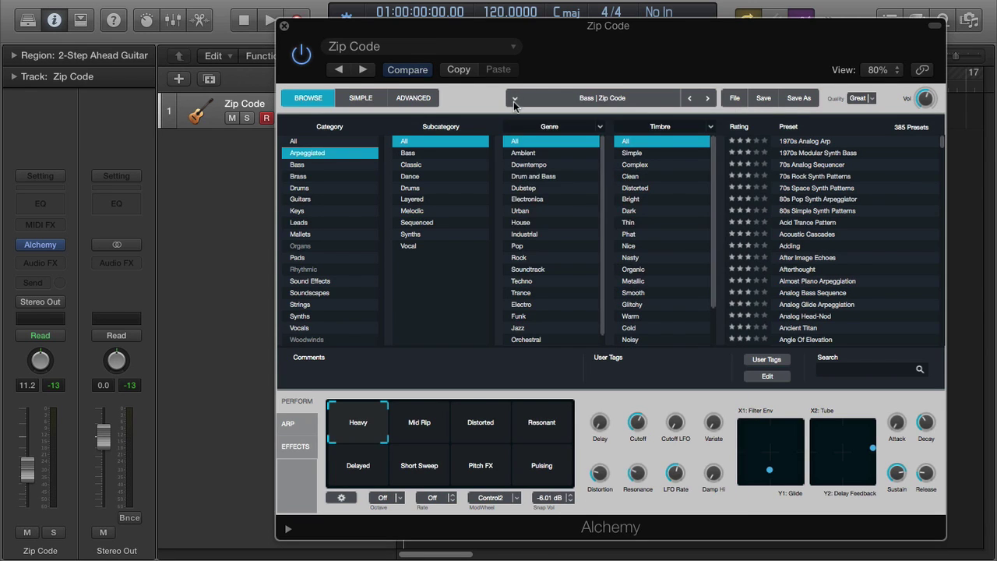
# - Show all presets in the filtered Arpeggiated list and look through them, then reset the category filter to All
pyautogui.click(514, 102)
pyautogui.moveTo(556, 153)
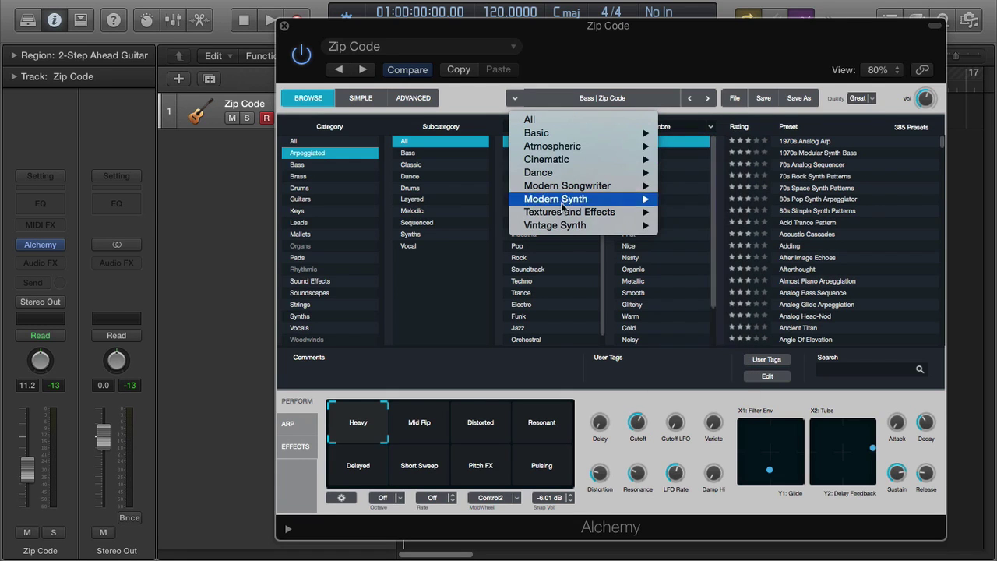
pyautogui.click(579, 119)
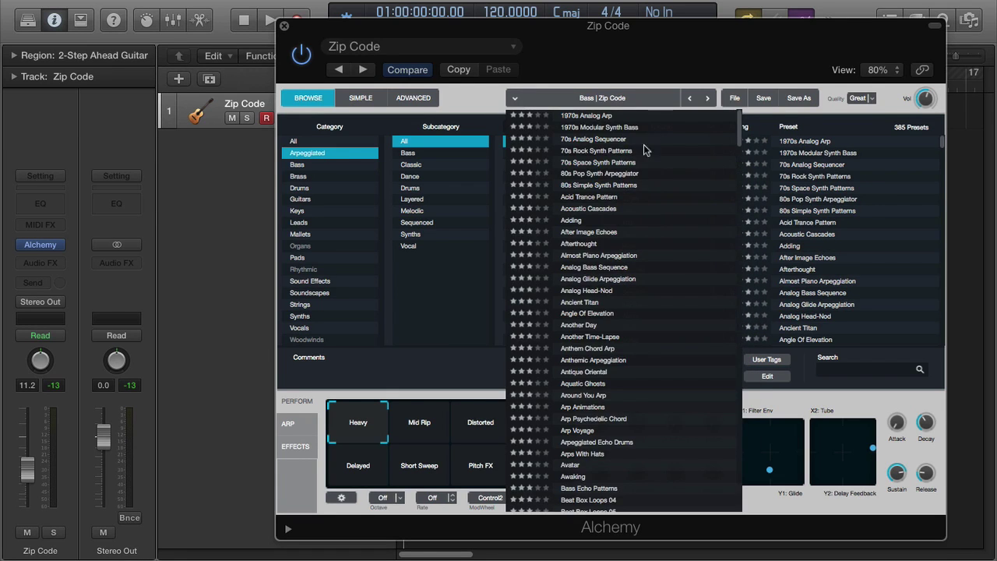
pyautogui.scroll(-3, 658, 131)
pyautogui.scroll(-20, 658, 131)
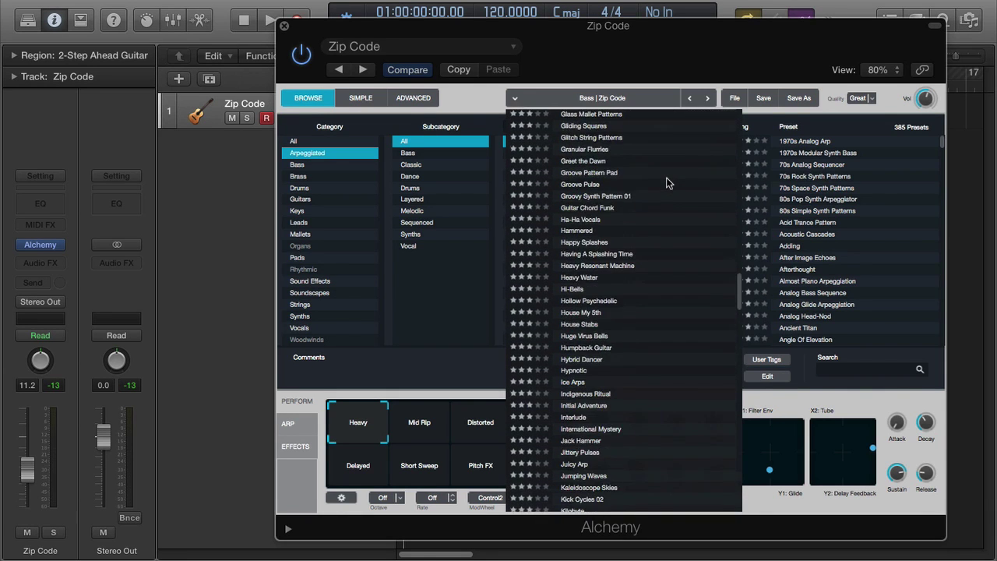
pyautogui.scroll(-10, 666, 183)
pyautogui.scroll(20, 664, 185)
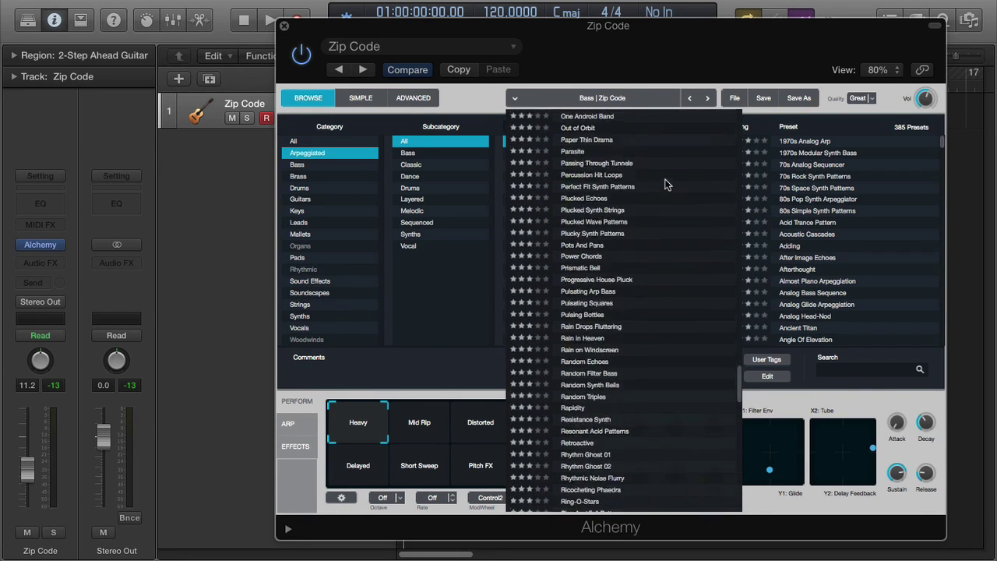
pyautogui.scroll(20, 666, 184)
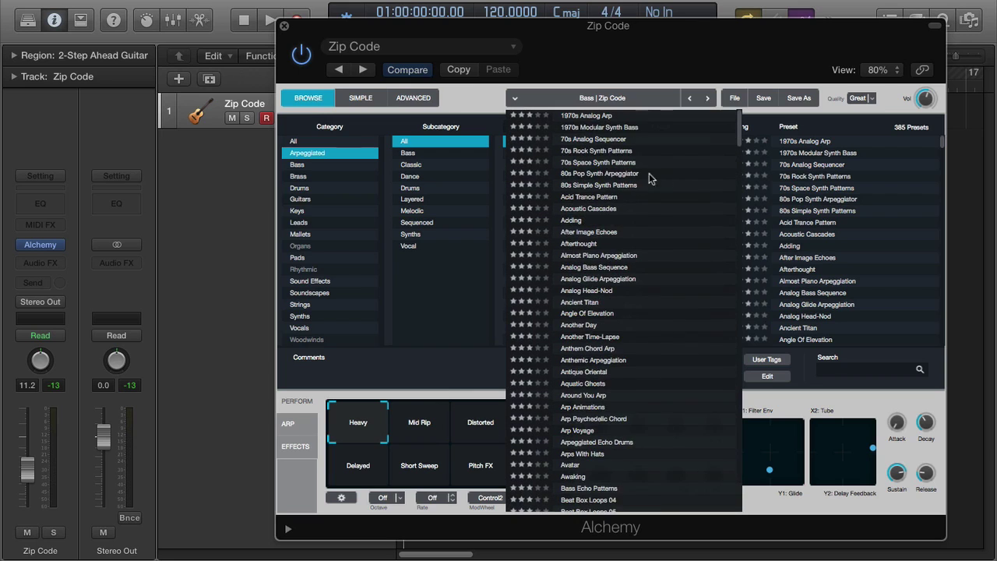
pyautogui.click(484, 104)
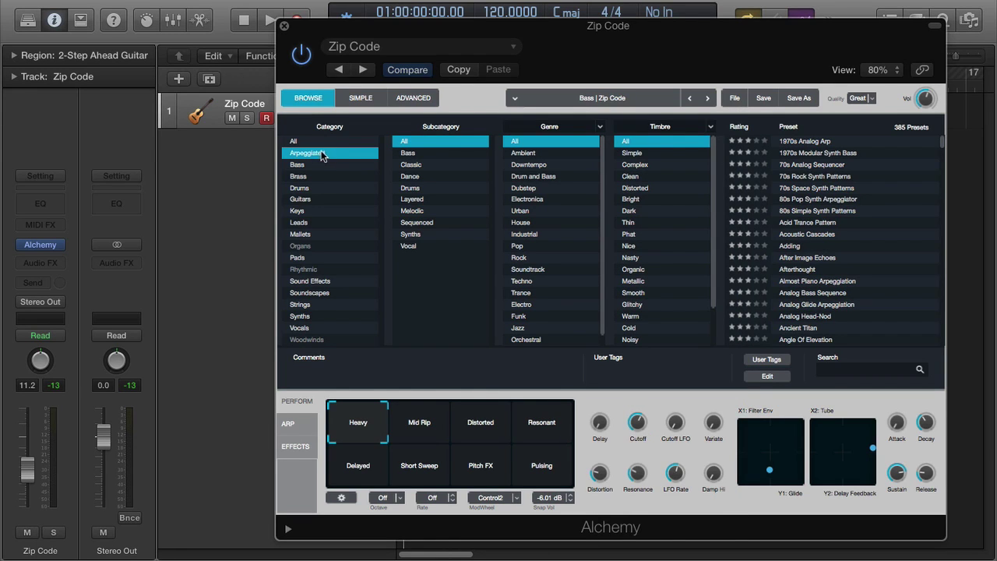
pyautogui.click(317, 142)
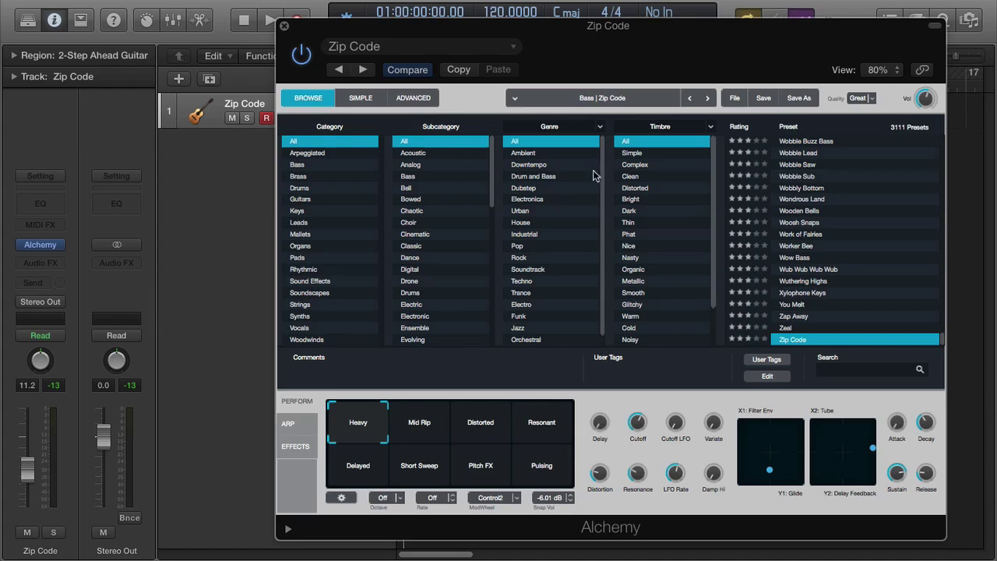
# - Clear the loaded Zip Code preset to return Alchemy to its default sound
pyautogui.click(735, 99)
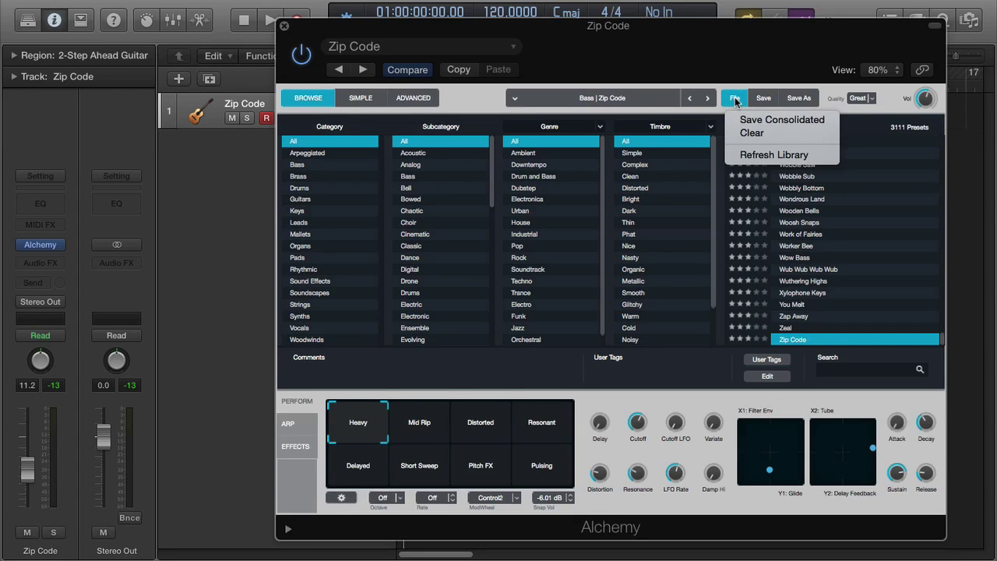
pyautogui.click(813, 133)
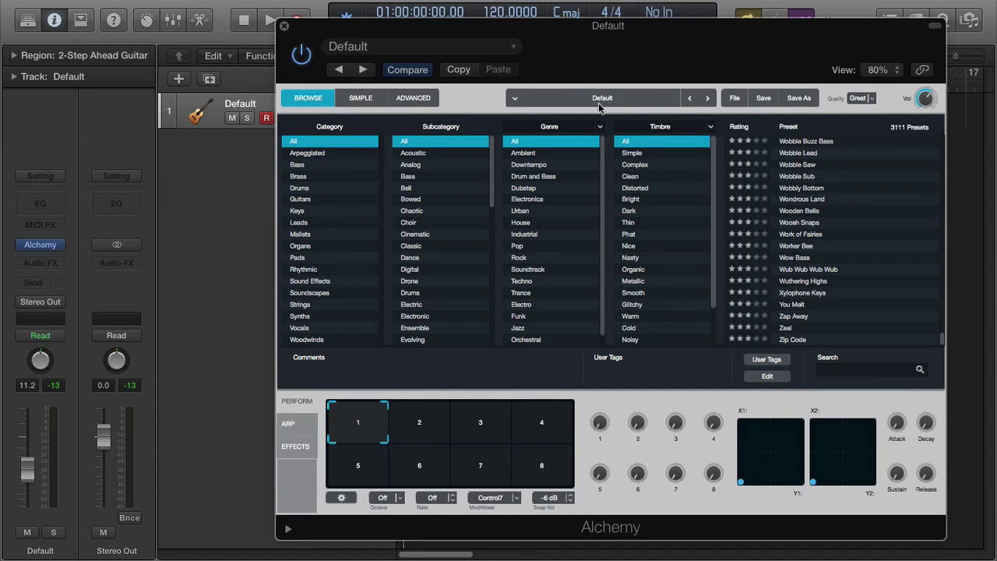
# - Look over the preset file commands and open the dialog for saving the preset under a new name, then cancel it
pyautogui.click(735, 100)
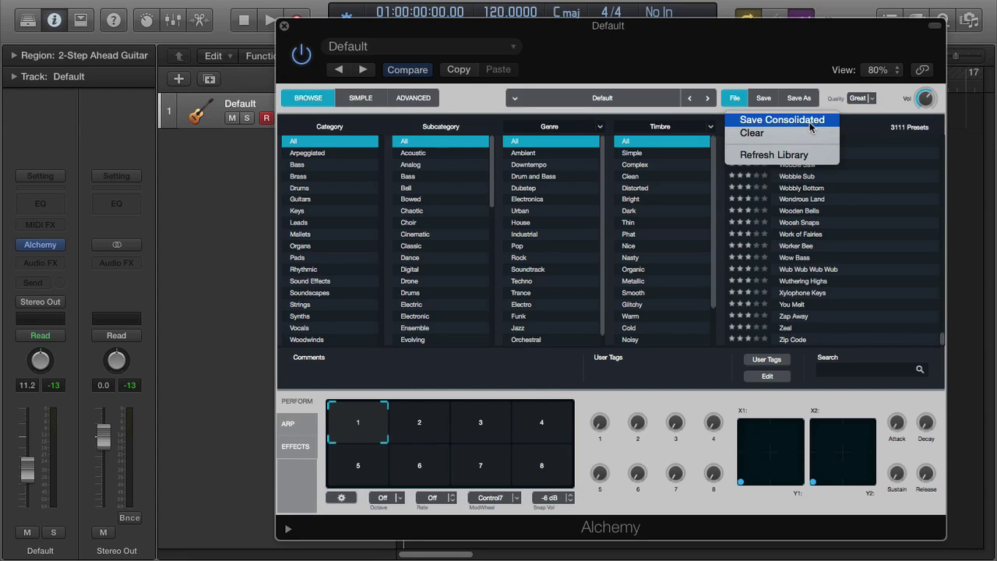
pyautogui.click(768, 73)
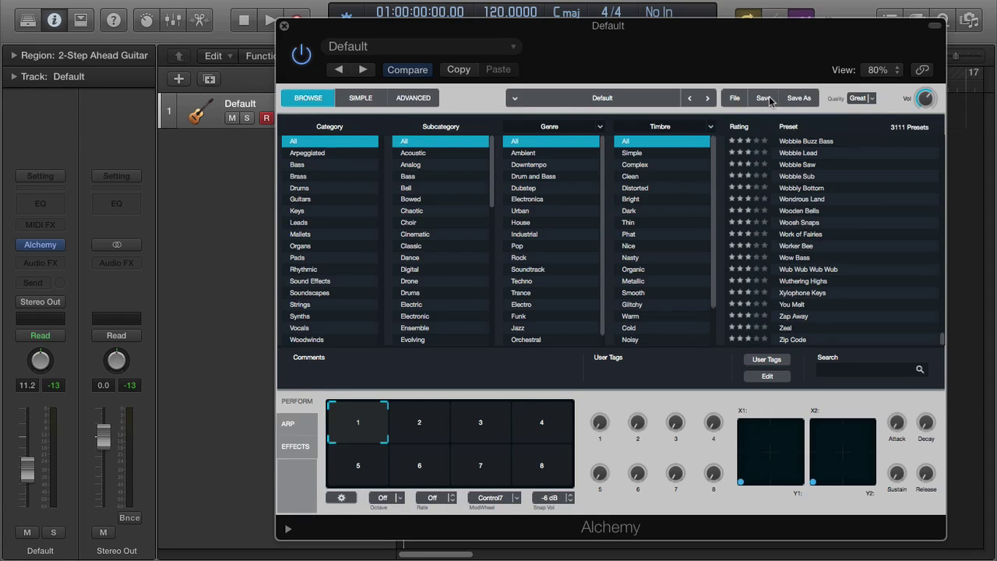
pyautogui.click(814, 102)
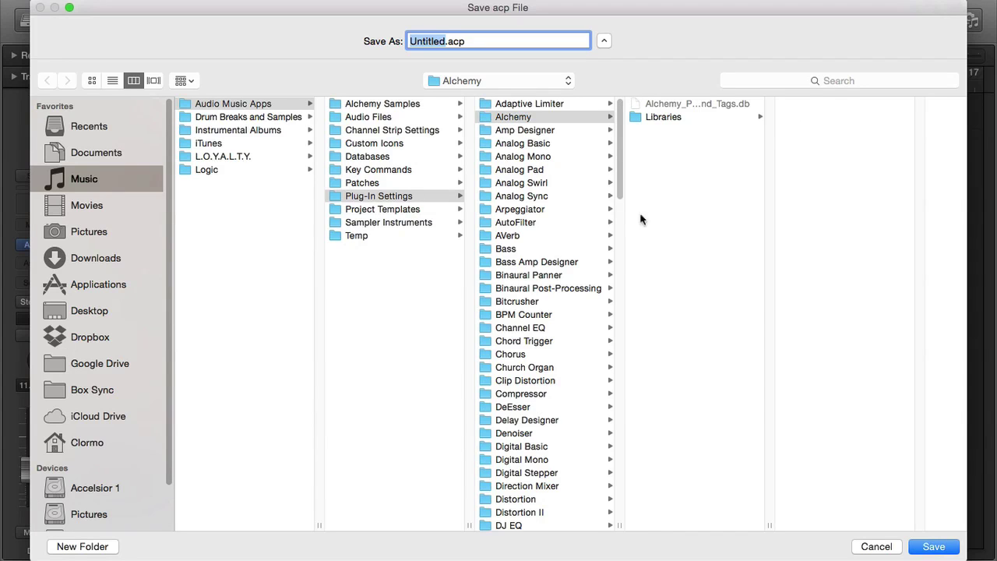
pyautogui.click(69, 7)
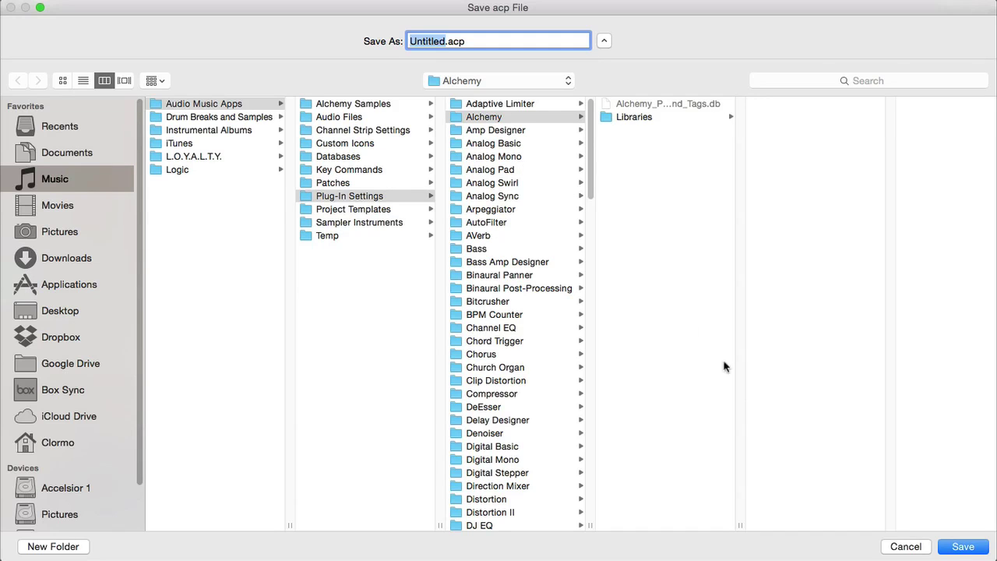
pyautogui.click(906, 546)
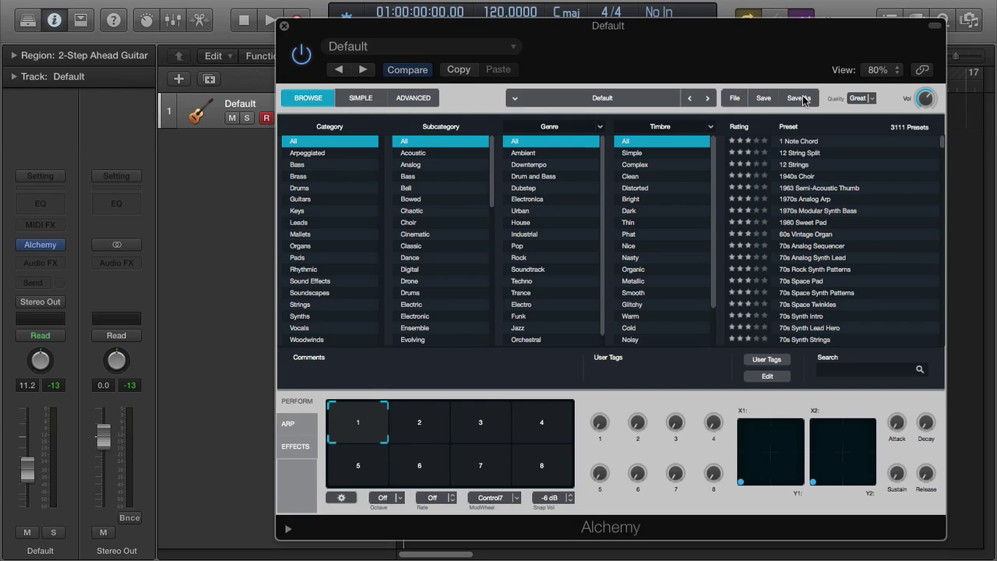
# - Look through the sound quality options from Draft to Ultra without choosing a different one
pyautogui.click(873, 99)
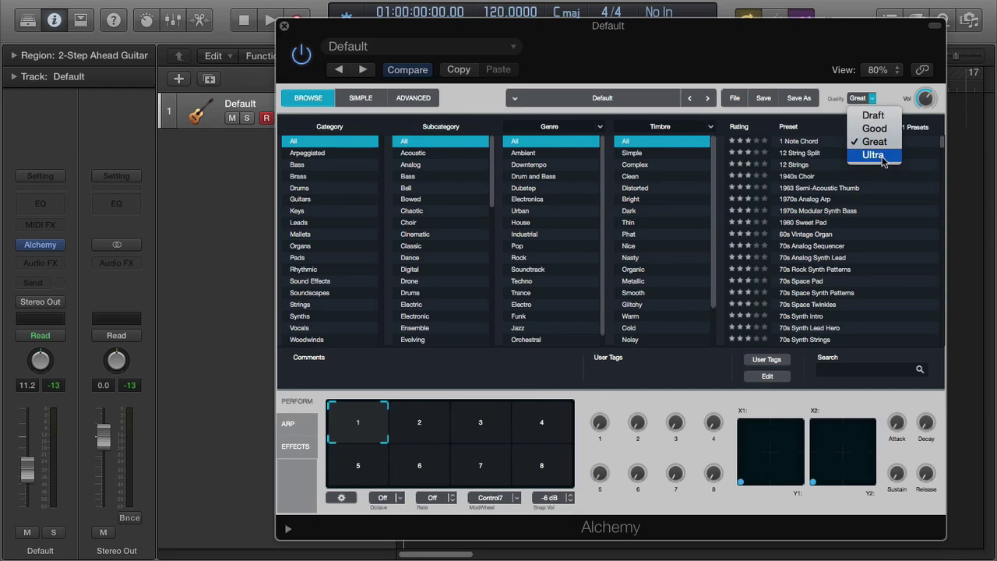
pyautogui.click(888, 94)
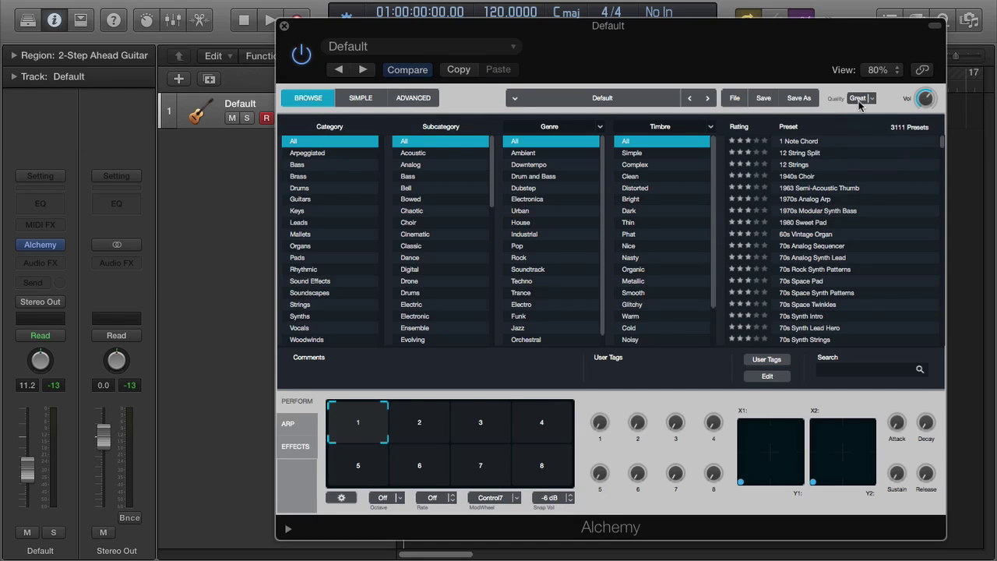
pyautogui.click(858, 99)
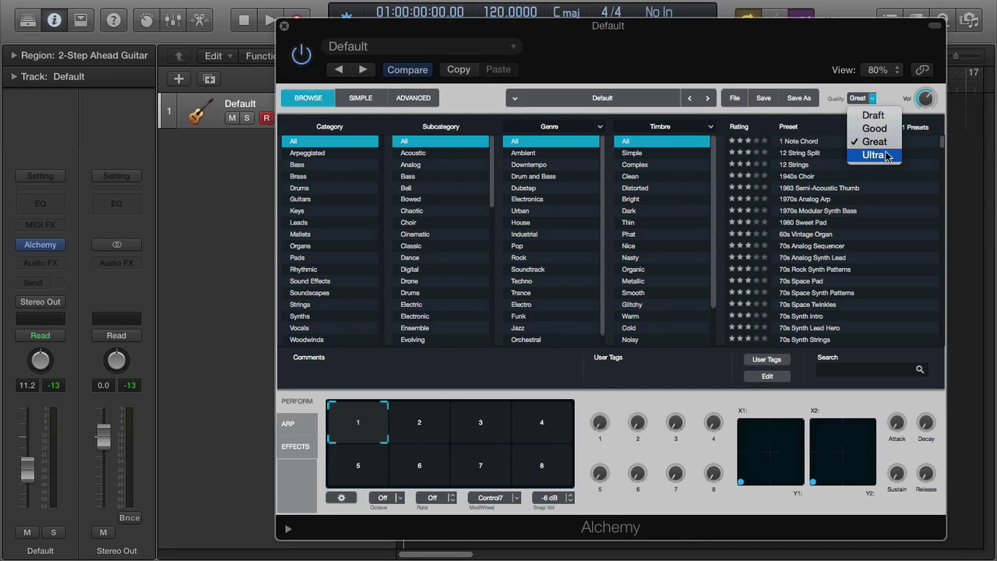
pyautogui.click(885, 104)
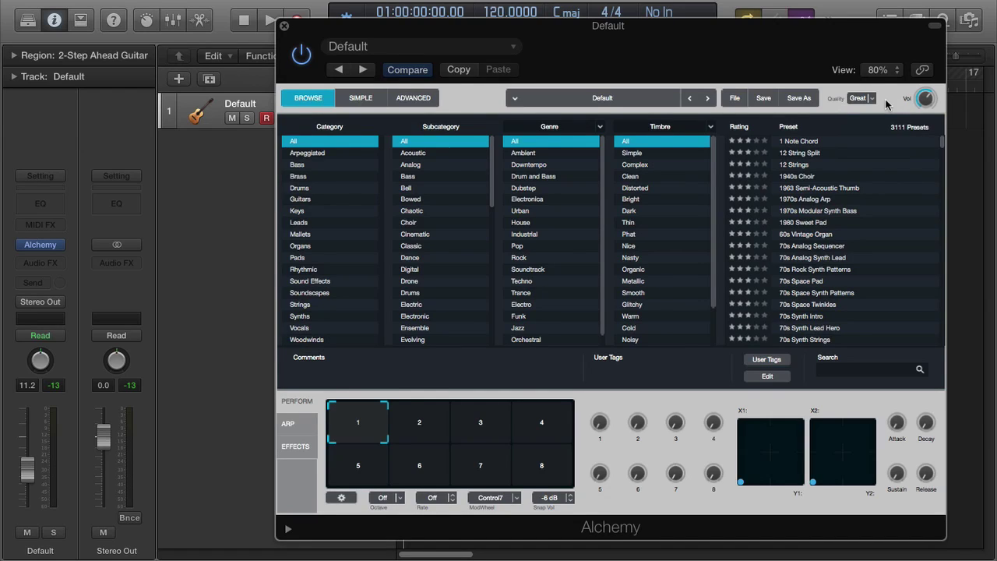
pyautogui.moveTo(919, 101)
# - View the preset list under the preset name, then compare the library filtered to the Guitars category with All
pyautogui.click(557, 98)
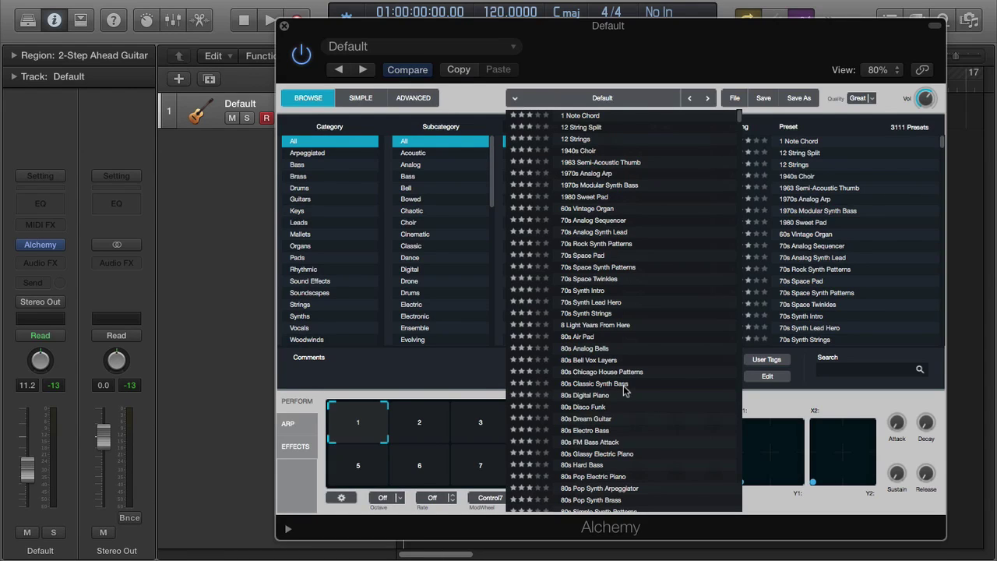
pyautogui.click(442, 377)
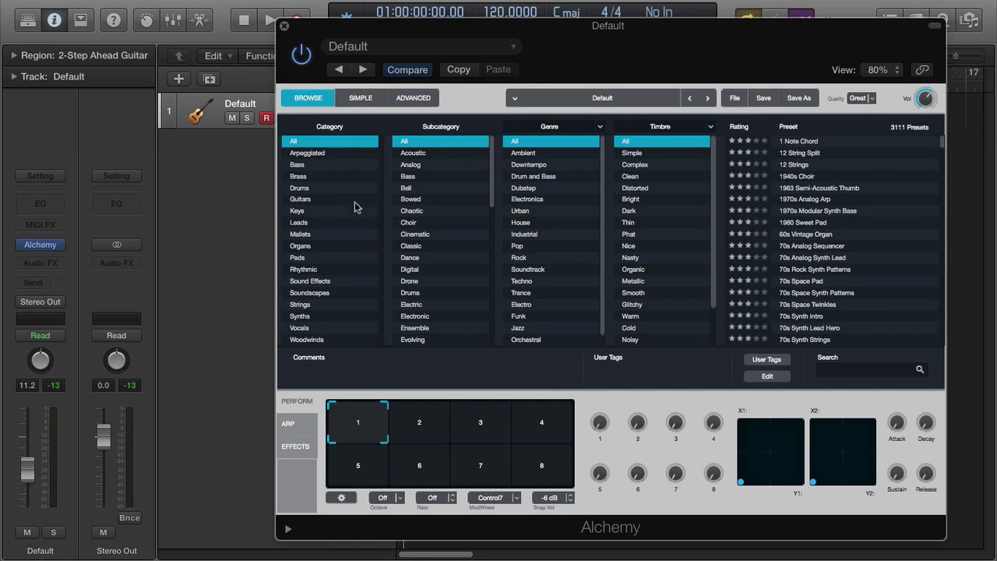
pyautogui.click(311, 199)
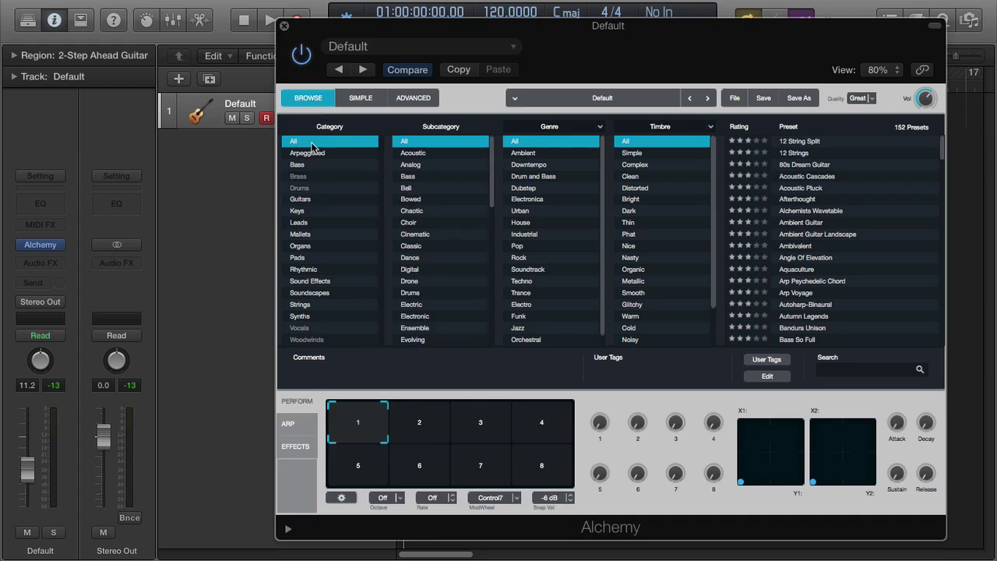
pyautogui.click(312, 144)
pyautogui.click(317, 199)
pyautogui.click(312, 144)
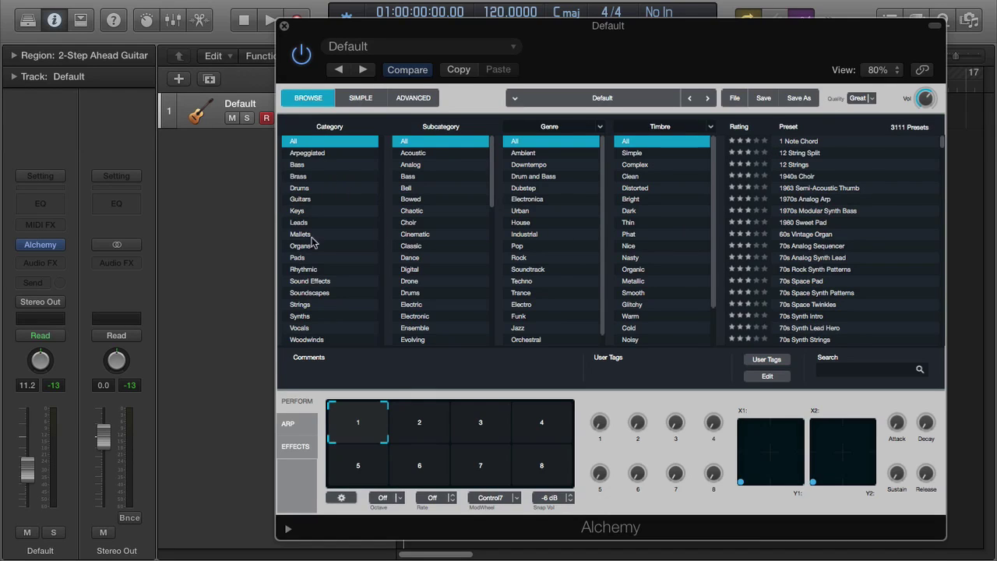
# - Filter the preset library to the Guitars category and the Layered subcategory
pyautogui.click(304, 200)
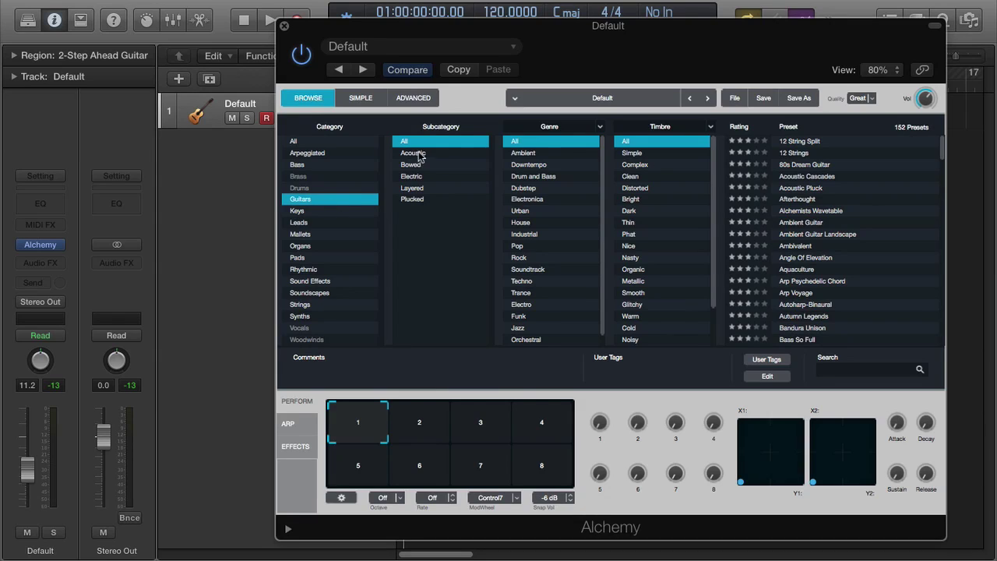
pyautogui.click(433, 191)
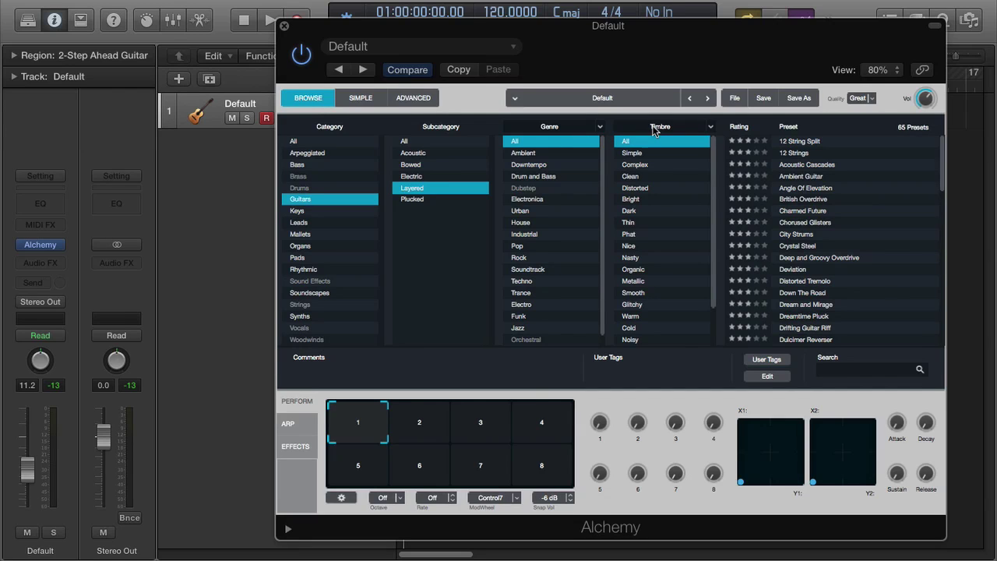
# - Examine which attributes the Genre and Timbre filter columns can display instead
pyautogui.click(600, 127)
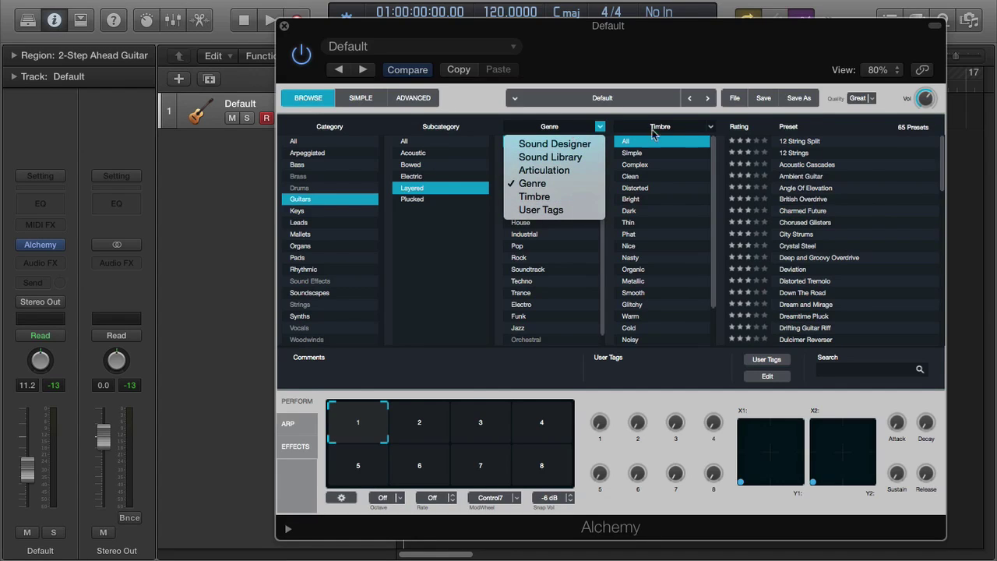
pyautogui.click(675, 132)
pyautogui.click(711, 126)
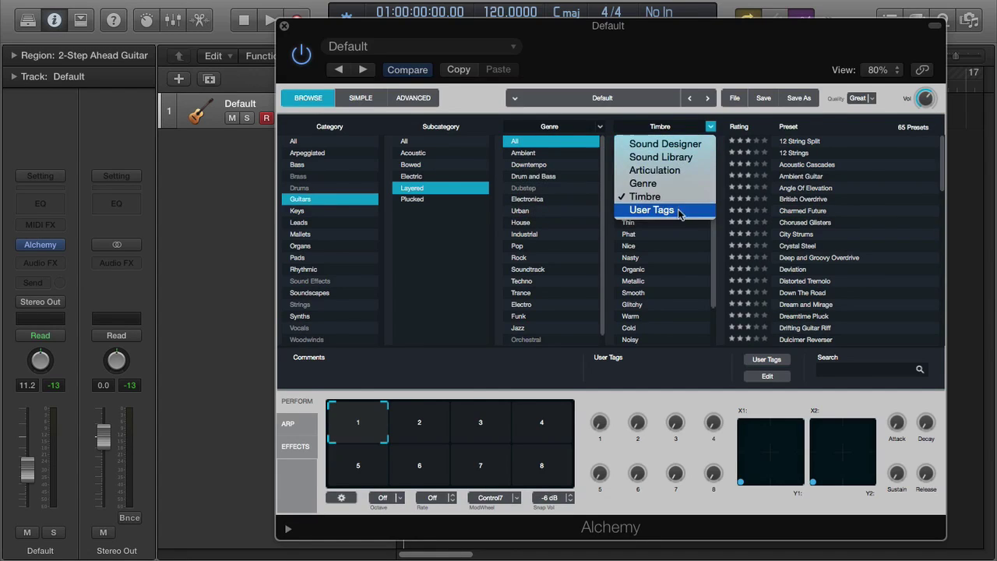
pyautogui.click(596, 133)
pyautogui.click(600, 126)
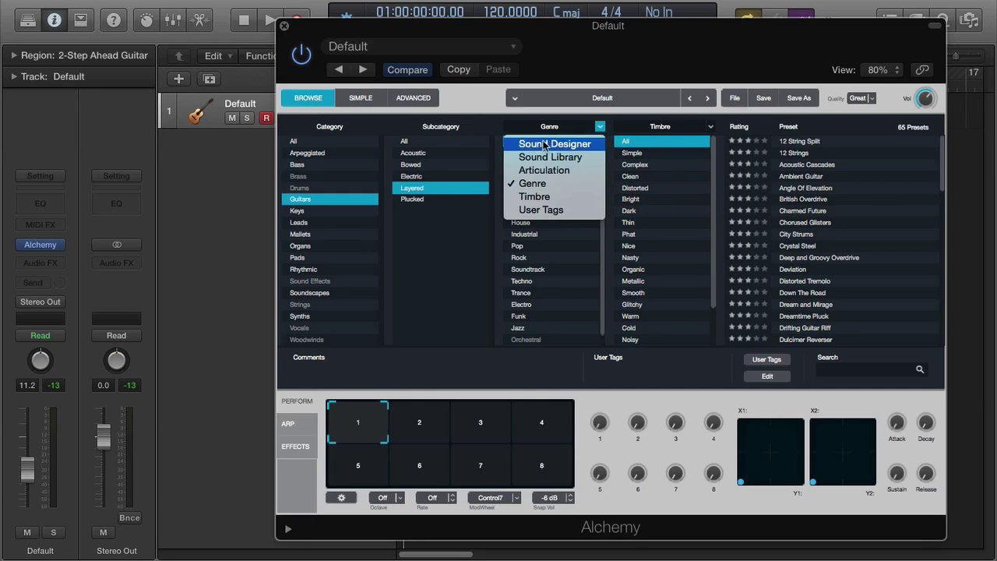
pyautogui.click(643, 132)
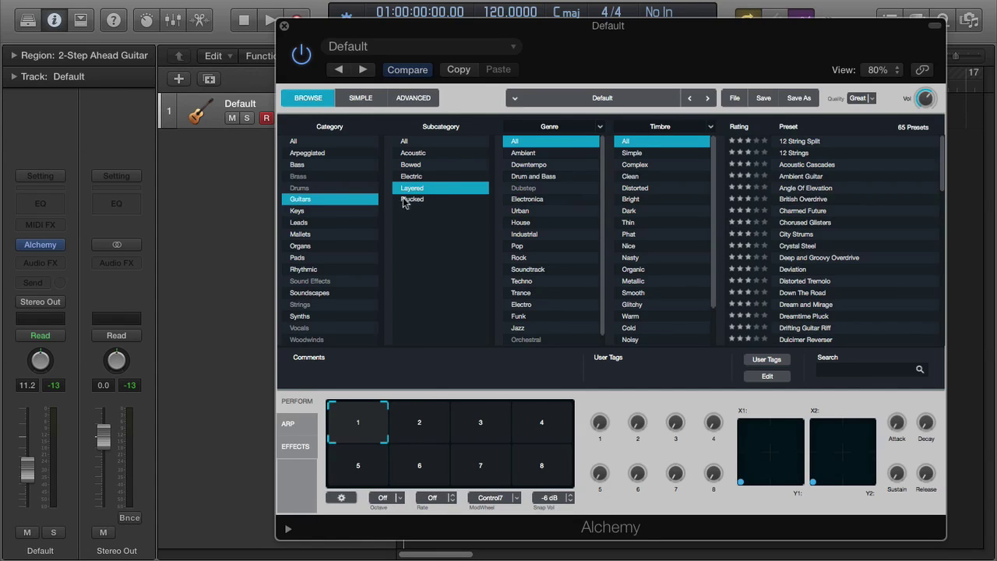
# - Narrow the layered guitar presets to the Jazz genre and the Nasty timbre
pyautogui.scroll(-1, 567, 202)
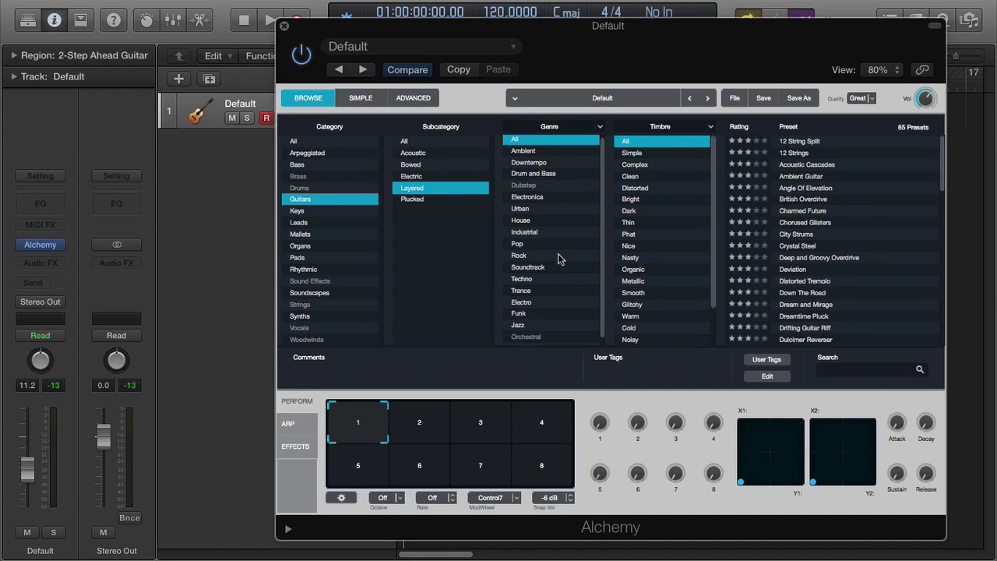
pyautogui.click(536, 325)
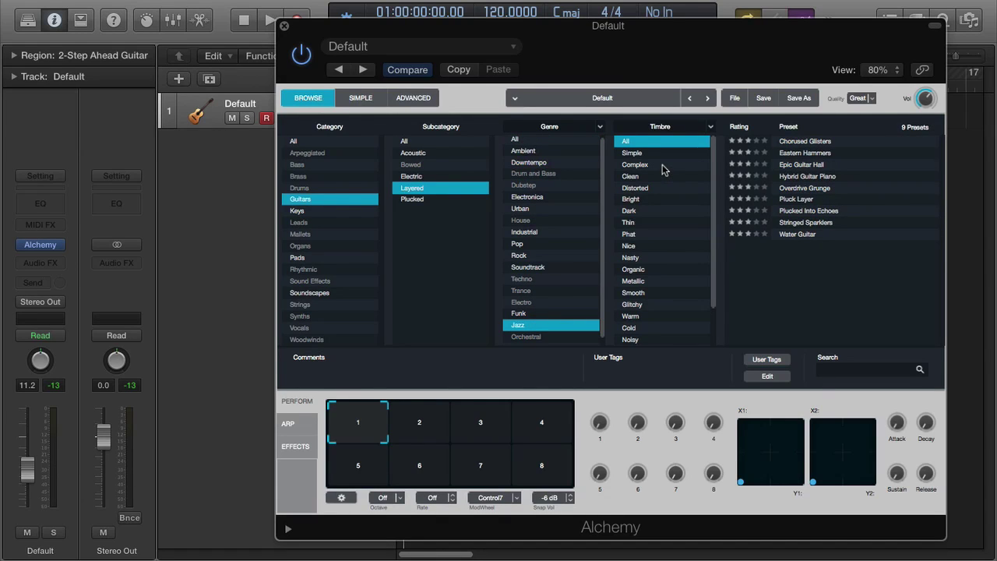
pyautogui.scroll(-2, 662, 172)
pyautogui.scroll(-2, 670, 296)
pyautogui.scroll(3, 654, 318)
pyautogui.click(649, 261)
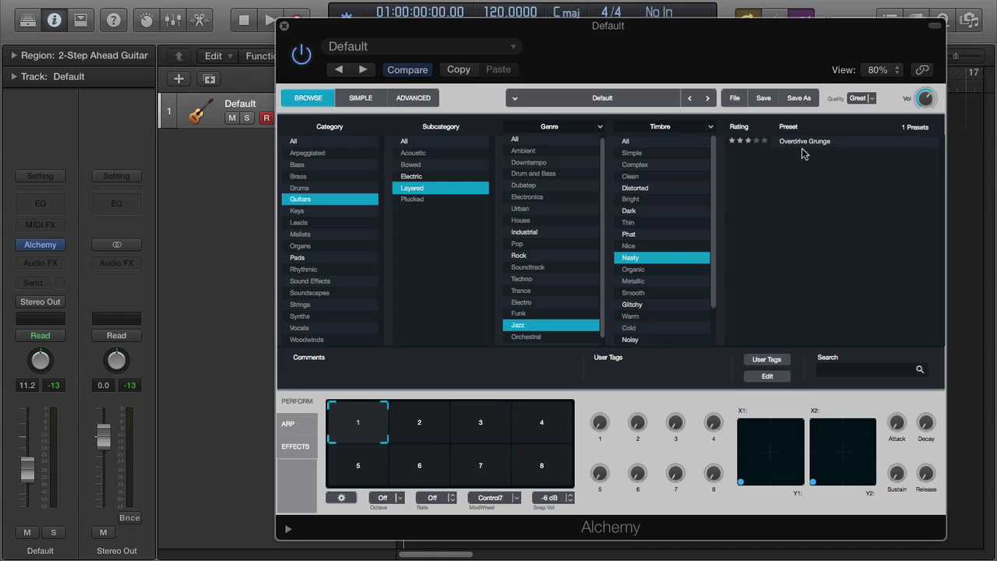
# - Load the Overdrive Grunge preset and give it a five-star rating
pyautogui.click(757, 141)
pyautogui.click(747, 141)
pyautogui.click(800, 141)
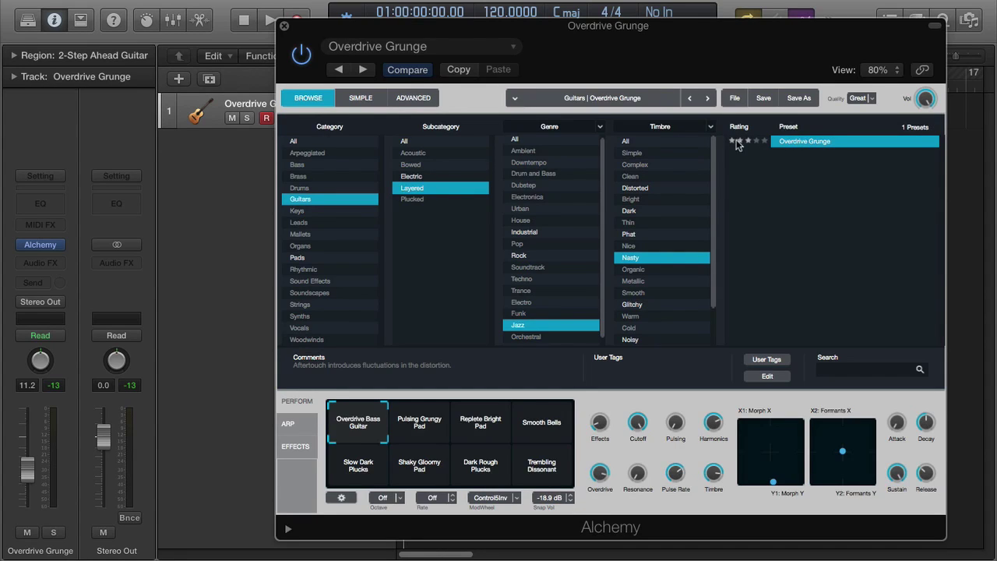
pyautogui.click(740, 141)
pyautogui.click(764, 141)
# - Reset the category, timbre and genre filters to All
pyautogui.click(321, 142)
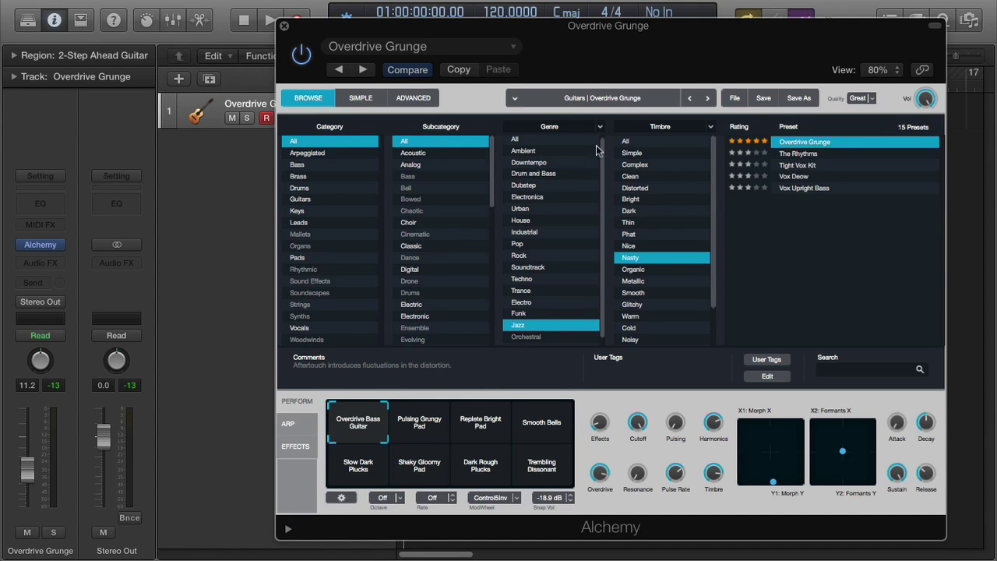
pyautogui.click(623, 141)
pyautogui.click(514, 139)
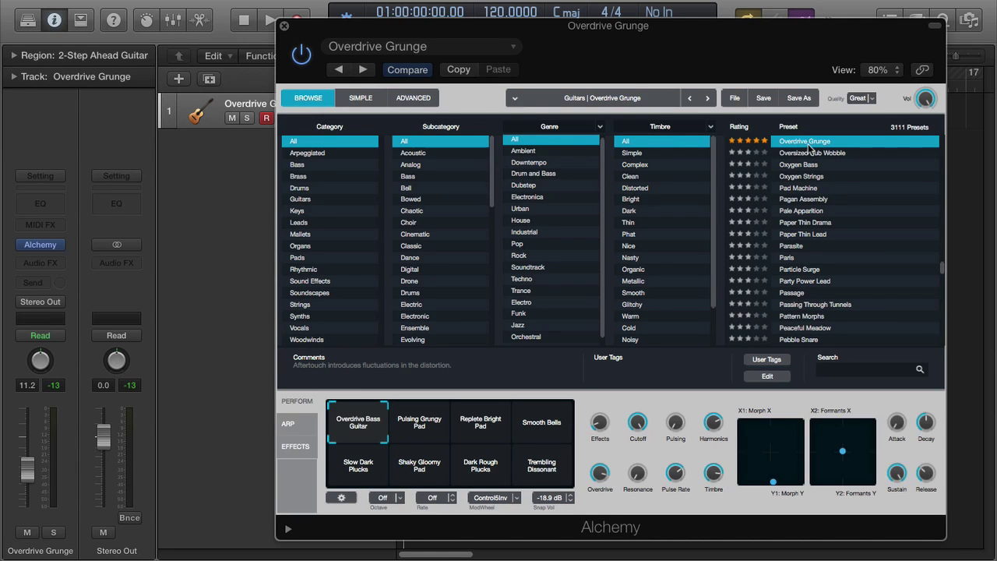
# - Sort the presets by rating in both directions, ending with the highest rated first
pyautogui.click(760, 127)
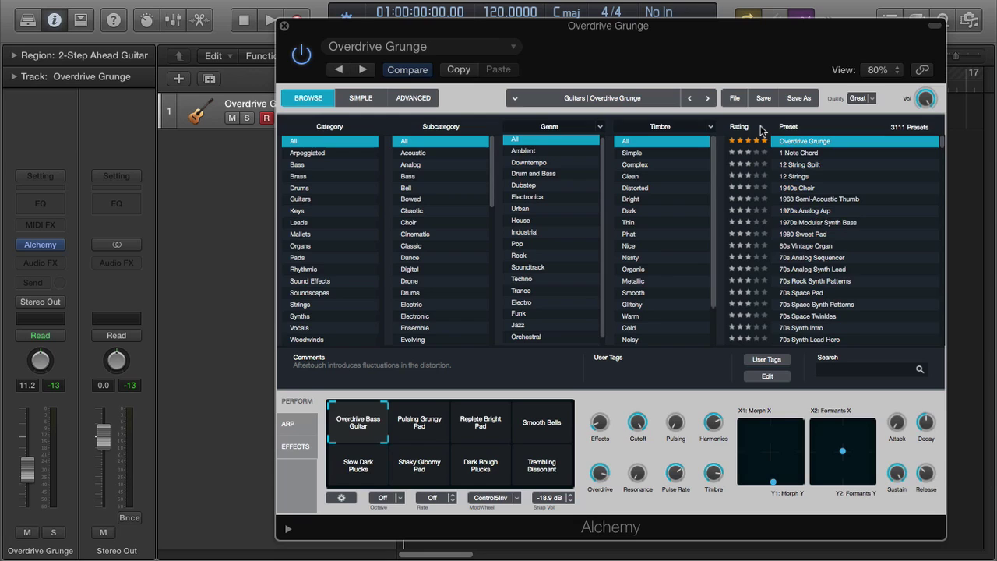
pyautogui.click(761, 127)
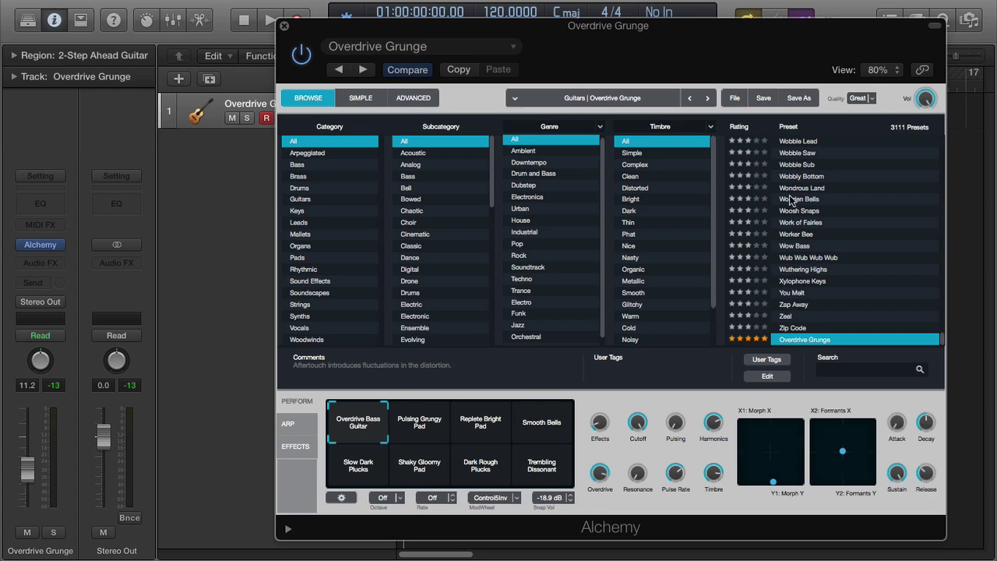
pyautogui.click(758, 129)
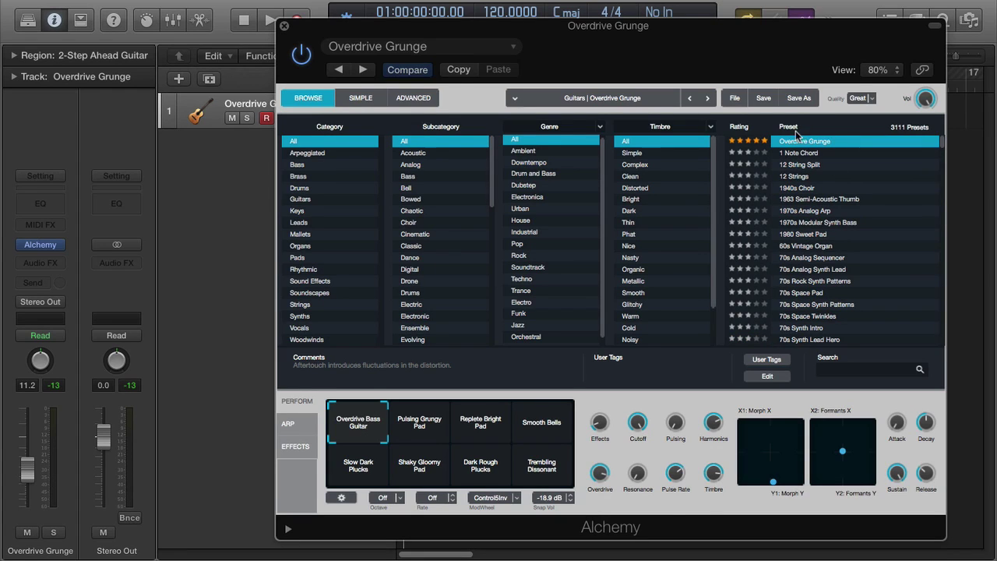
# - Sort the presets by name in reverse alphabetical order and load the preset Zip Code from the start of the list
pyautogui.click(838, 127)
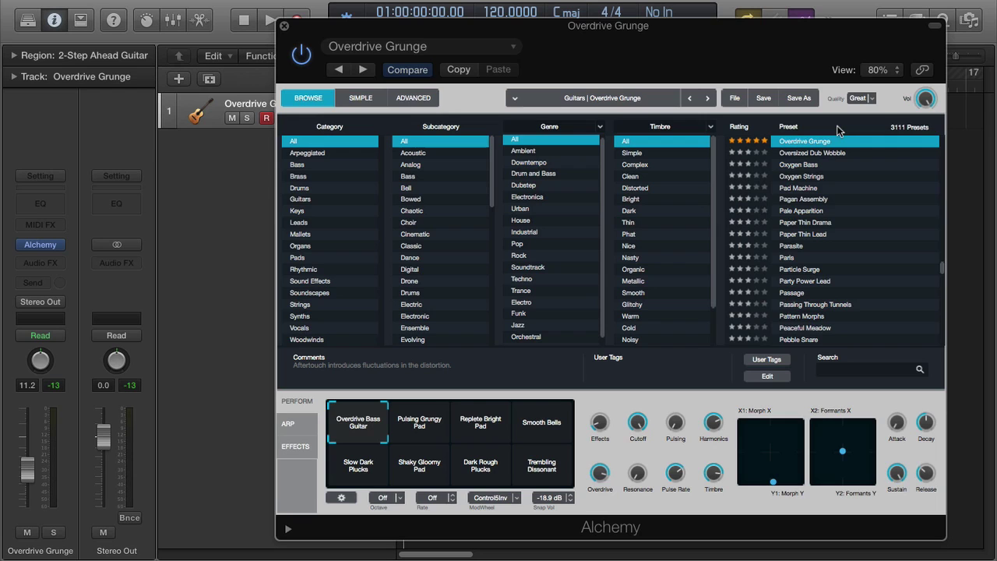
pyautogui.click(849, 129)
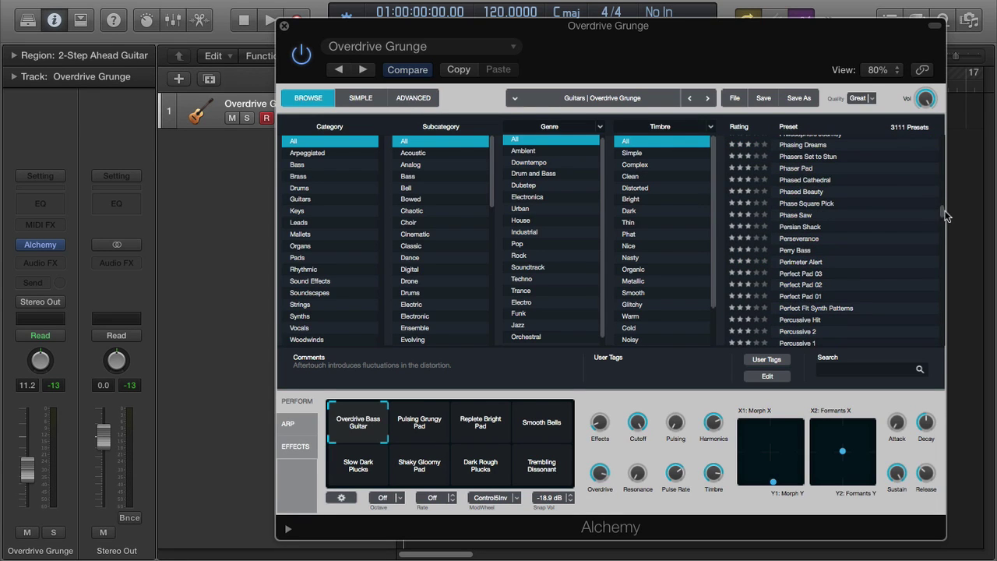
pyautogui.moveTo(945, 215); pyautogui.dragTo(945, 141)
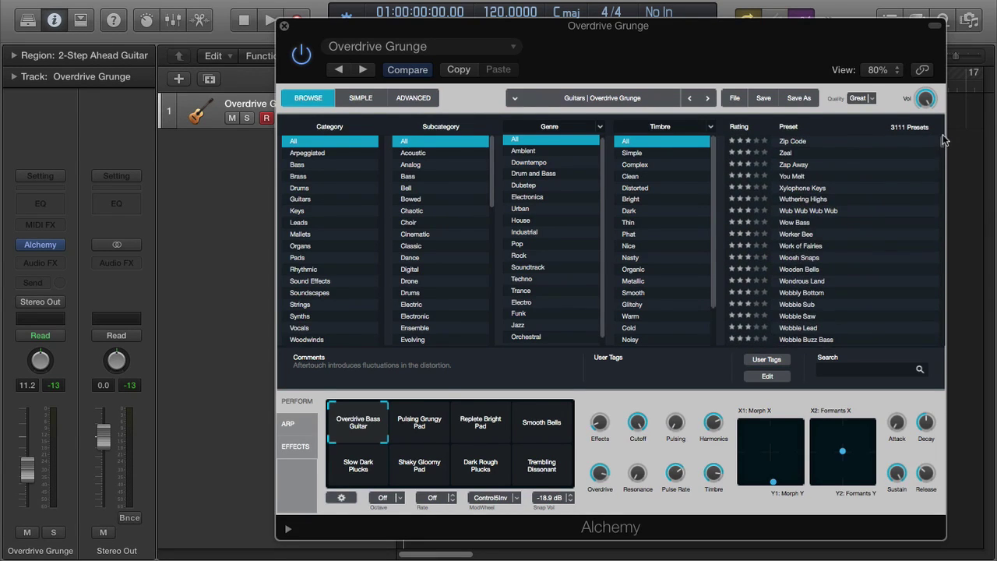
pyautogui.click(791, 142)
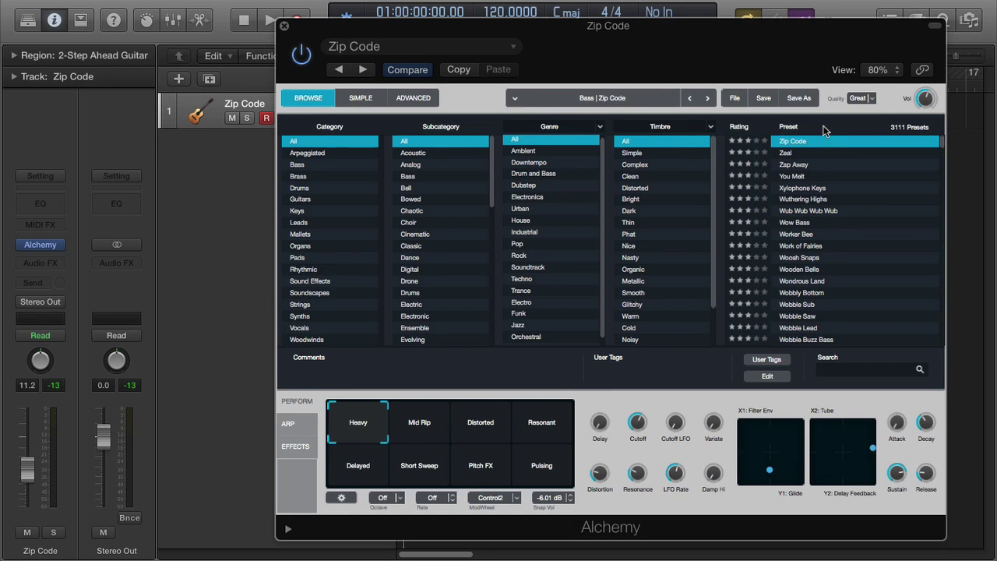
# - Return the preset list to ascending alphabetical order and check where it starts and where Zip Code sits
pyautogui.click(824, 129)
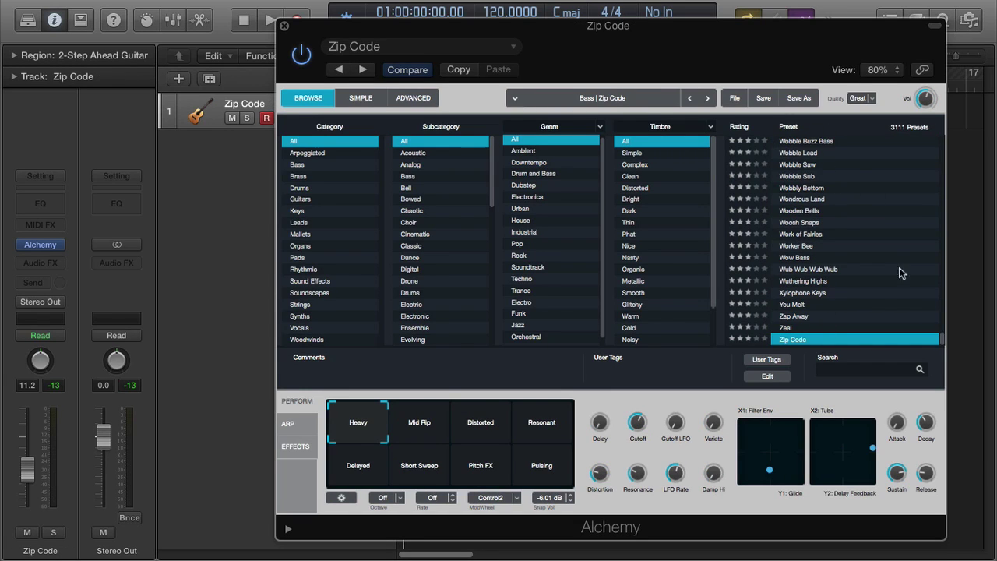
pyautogui.moveTo(942, 339); pyautogui.dragTo(945, 118)
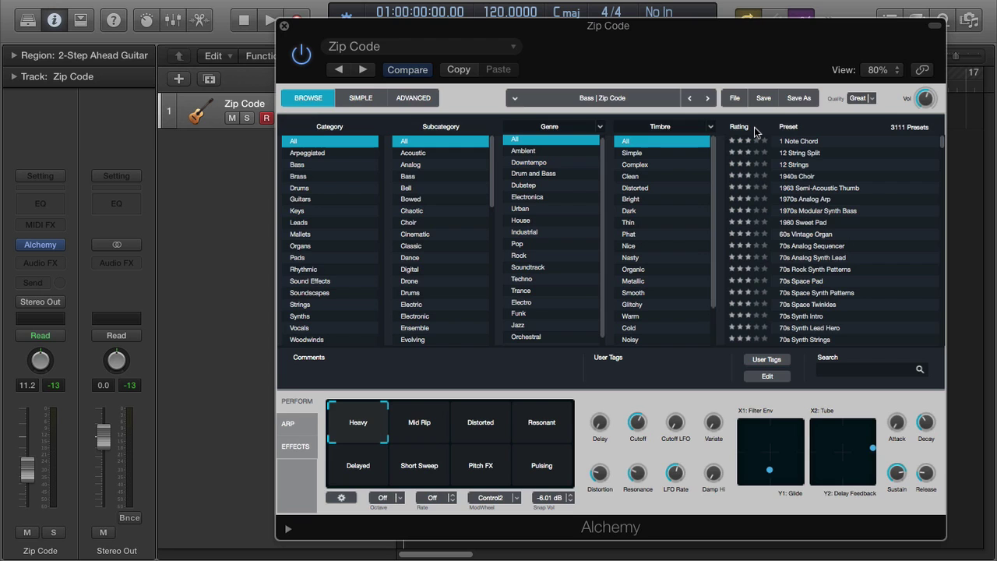
pyautogui.click(814, 130)
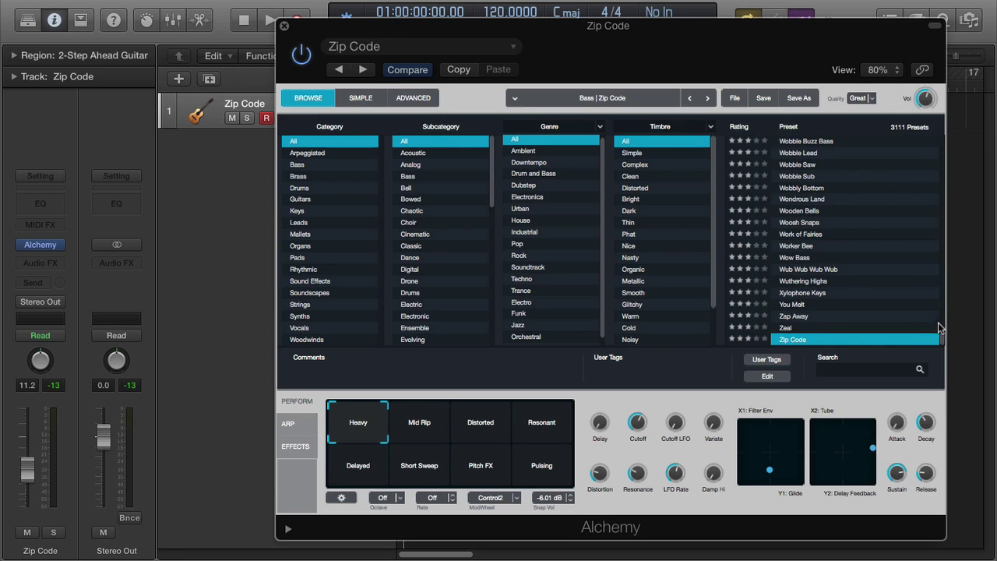
# - Load the Overdrive Grunge preset and re-sort the list by rating in both directions, ending with the highest rated first
pyautogui.moveTo(942, 339); pyautogui.dragTo(943, 138)
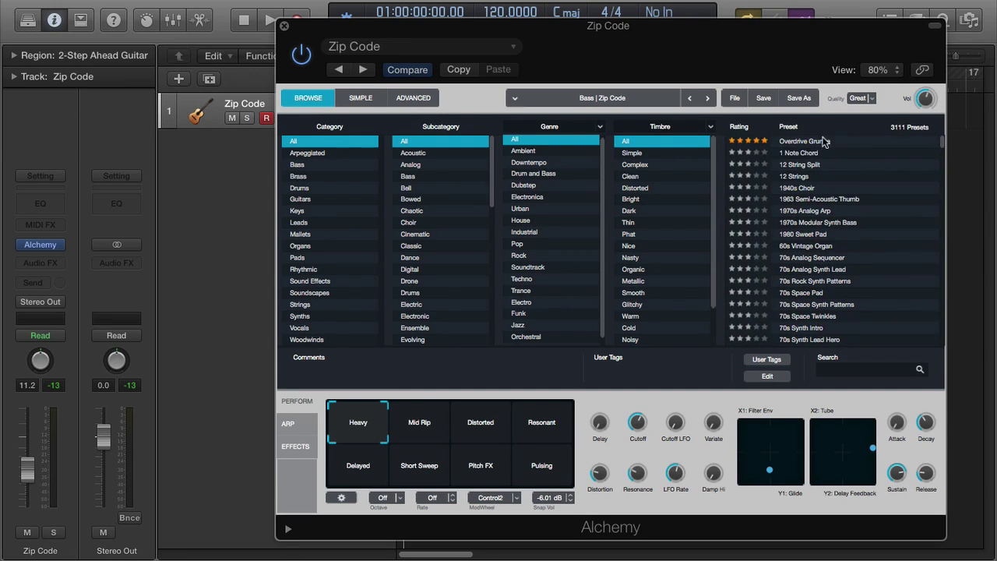
pyautogui.click(790, 144)
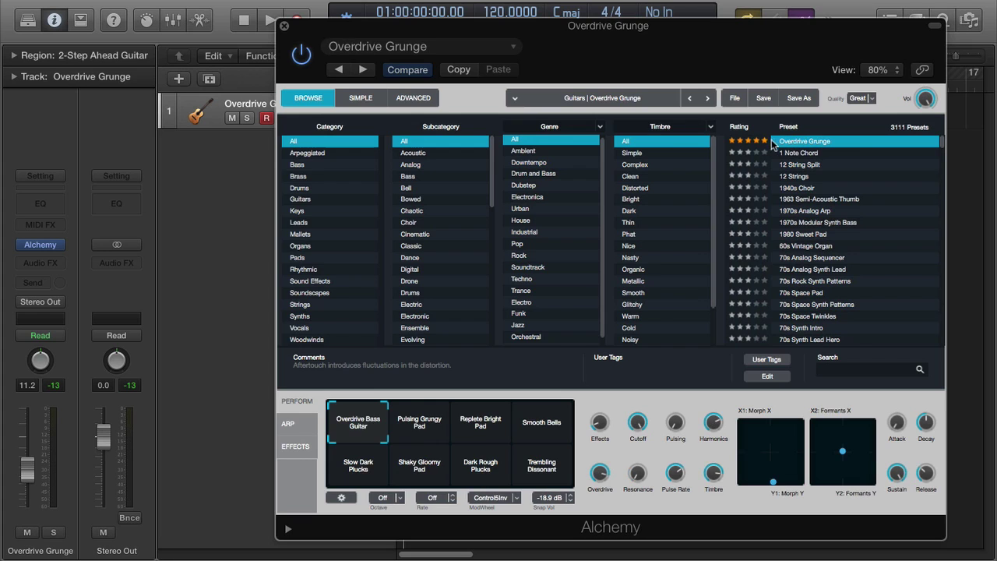
pyautogui.click(765, 128)
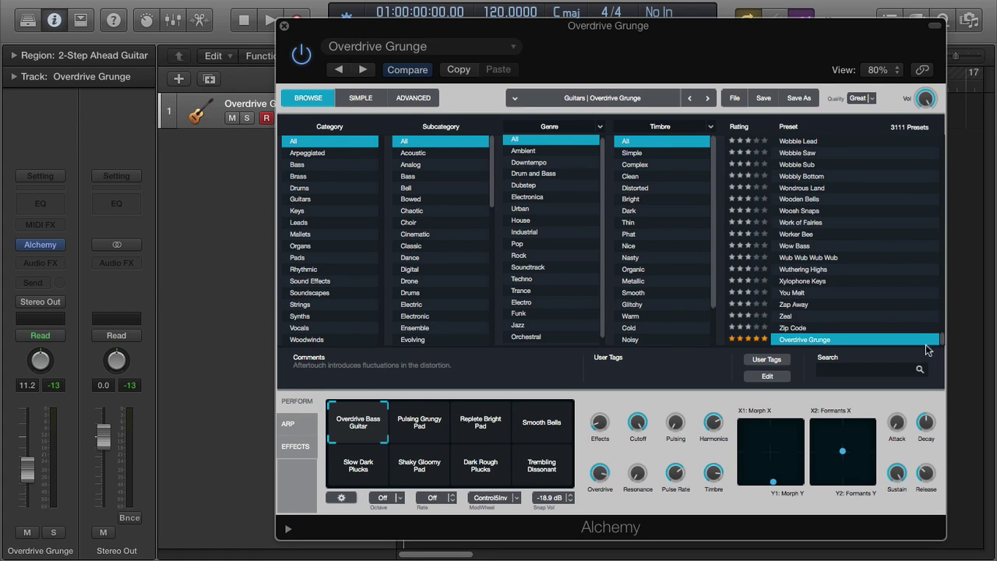
pyautogui.click(762, 129)
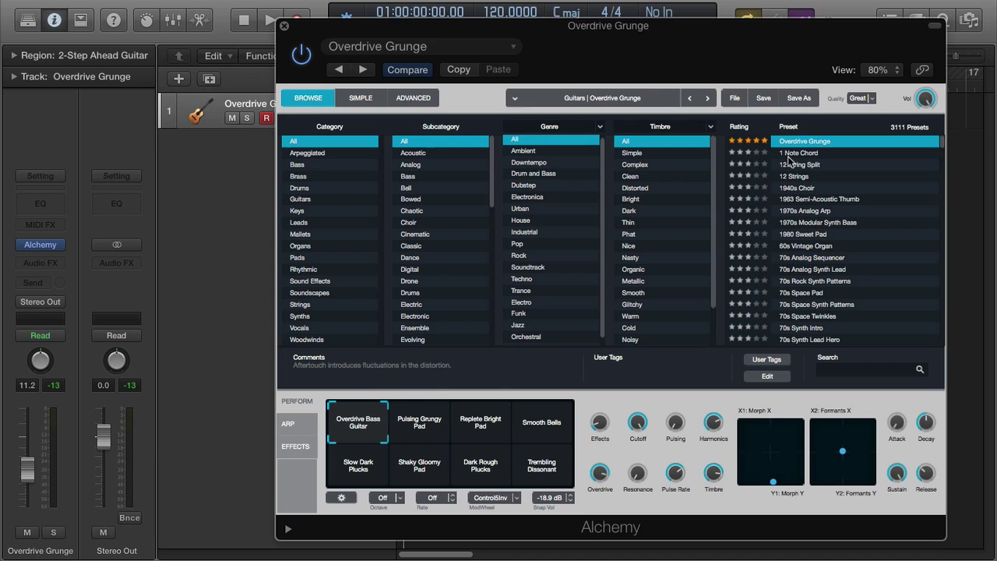
# - Switch to the 1 Note Chord preset and back to Overdrive Grunge, and briefly run playback before returning to the project start
pyautogui.click(790, 155)
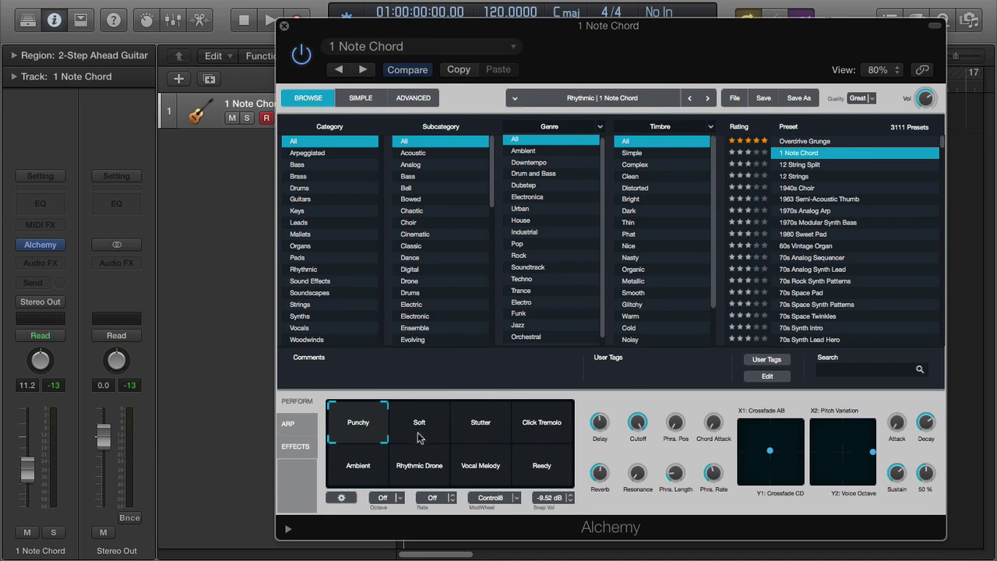
pyautogui.click(792, 142)
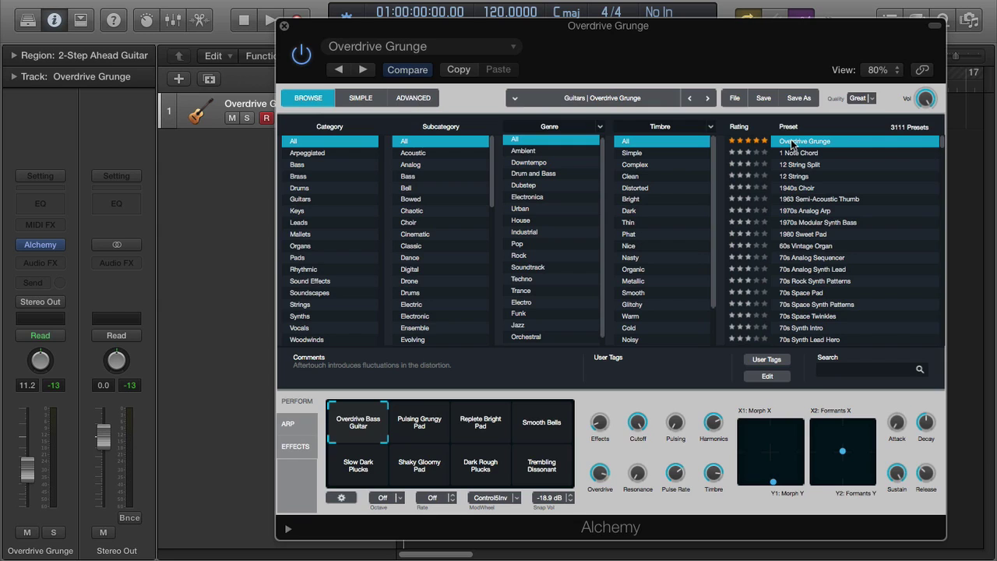
pyautogui.press('space')
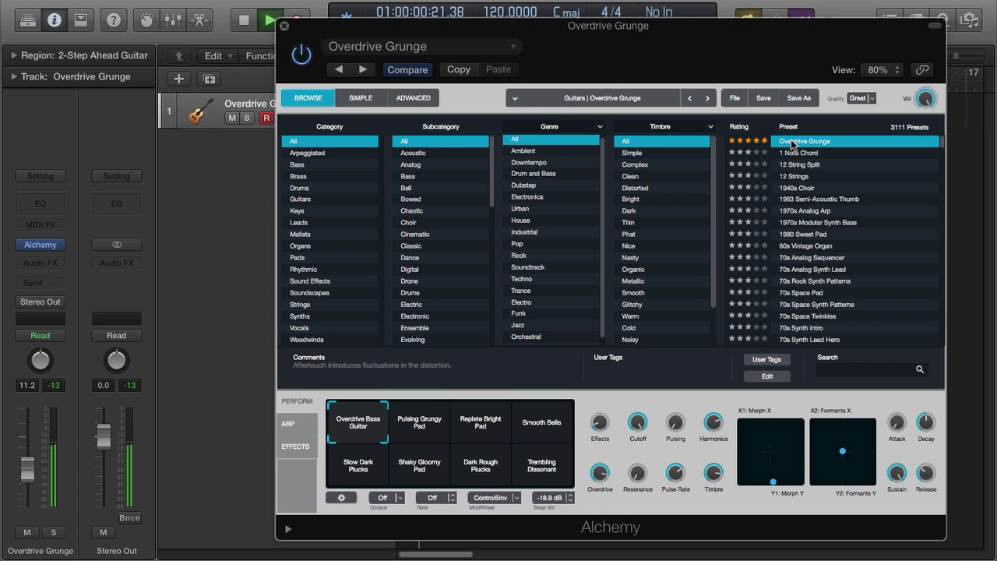
pyautogui.press('space')
pyautogui.press('Return')
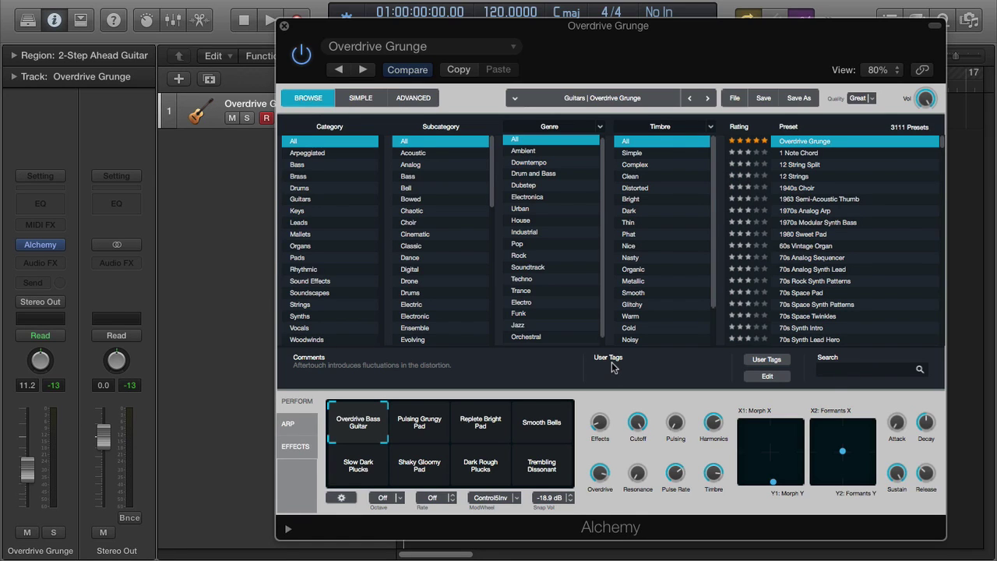
# - Add a new user tag named asdjkshdksajd to the Overdrive Grunge preset
pyautogui.click(768, 360)
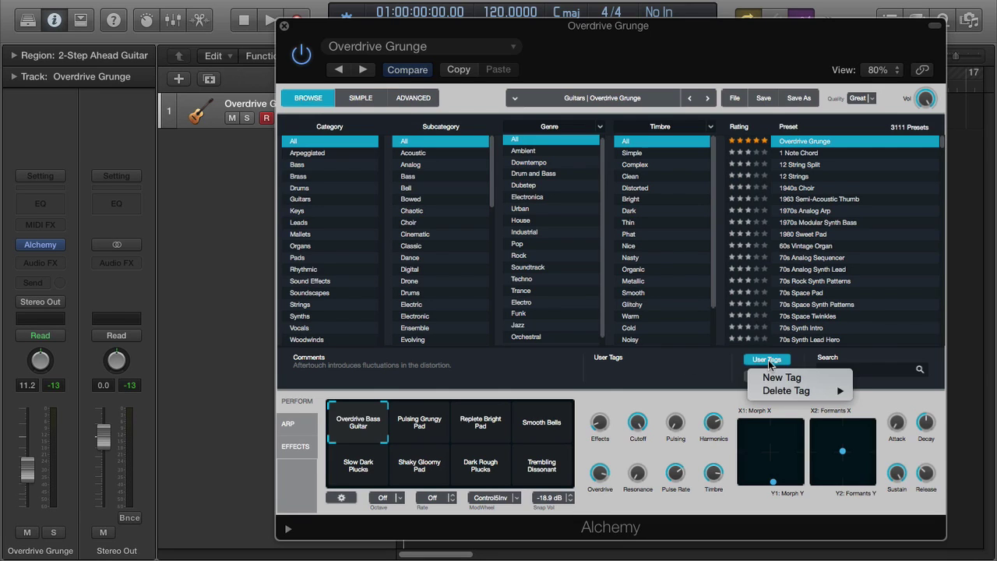
pyautogui.click(805, 378)
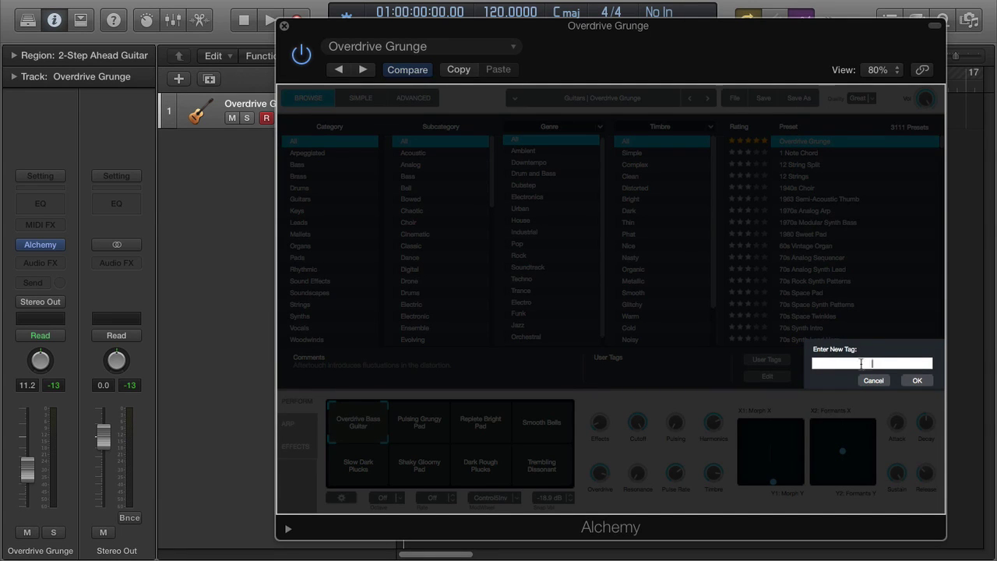
pyautogui.write('asdjkshdksajd')
pyautogui.moveTo(896, 363); pyautogui.dragTo(851, 367)
pyautogui.click(874, 380)
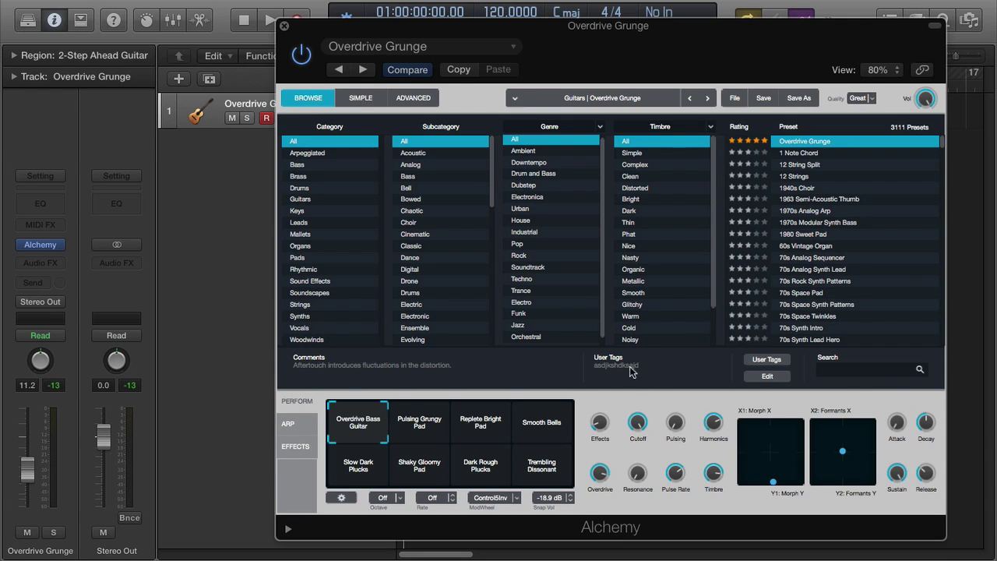
# - Delete the user tag asdjkshdksajd and check the remaining user tag options
pyautogui.click(763, 360)
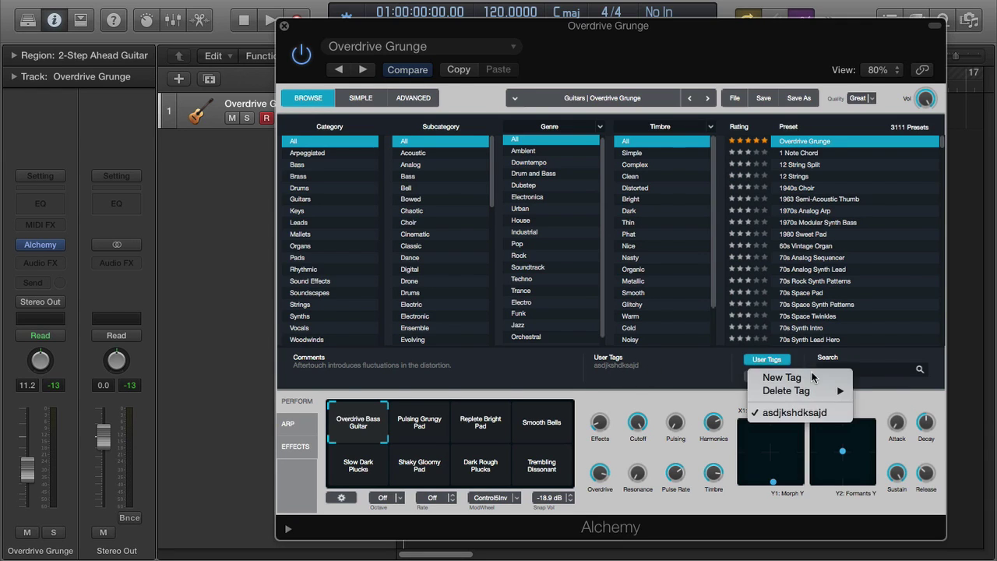
pyautogui.moveTo(812, 391)
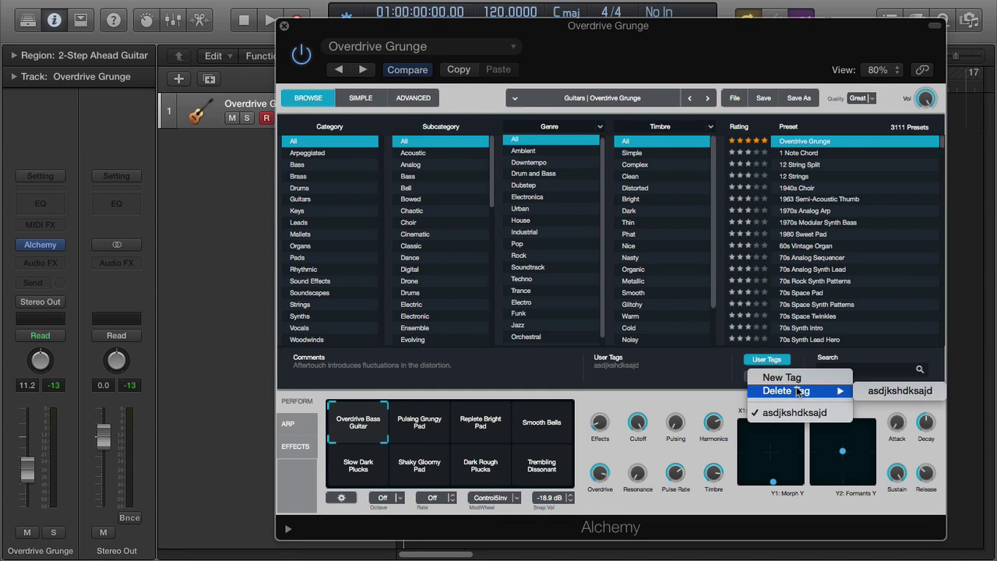
pyautogui.click(882, 392)
pyautogui.click(780, 361)
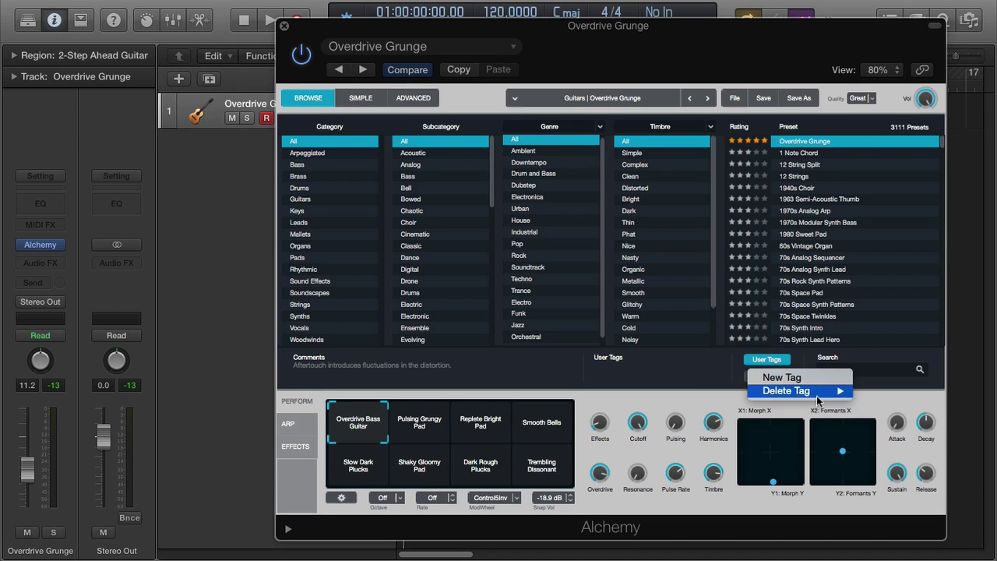
pyautogui.click(693, 380)
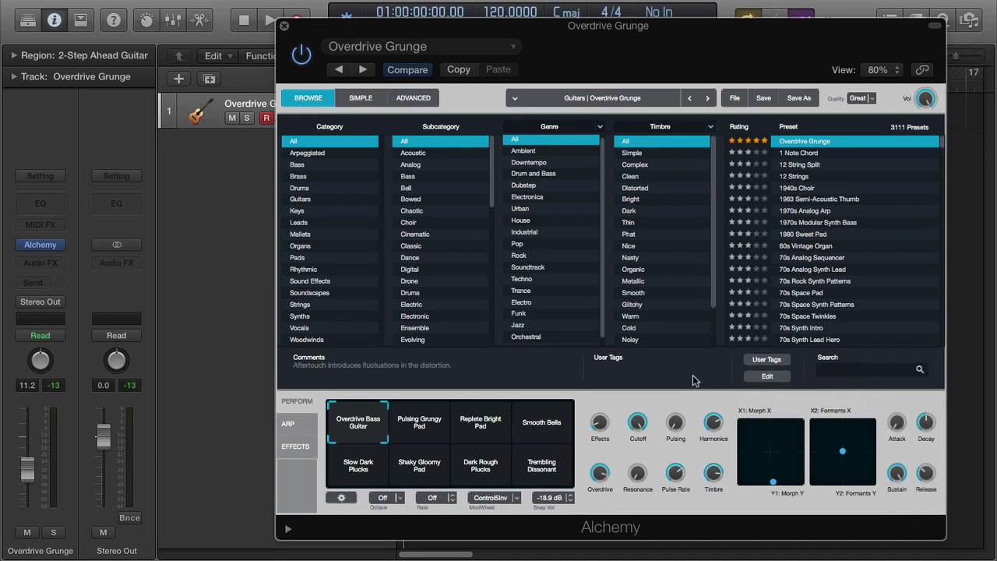
# - Open the tag editor for Overdrive Grunge and clear its category, articulation, timbre and genre tags to None
pyautogui.click(769, 376)
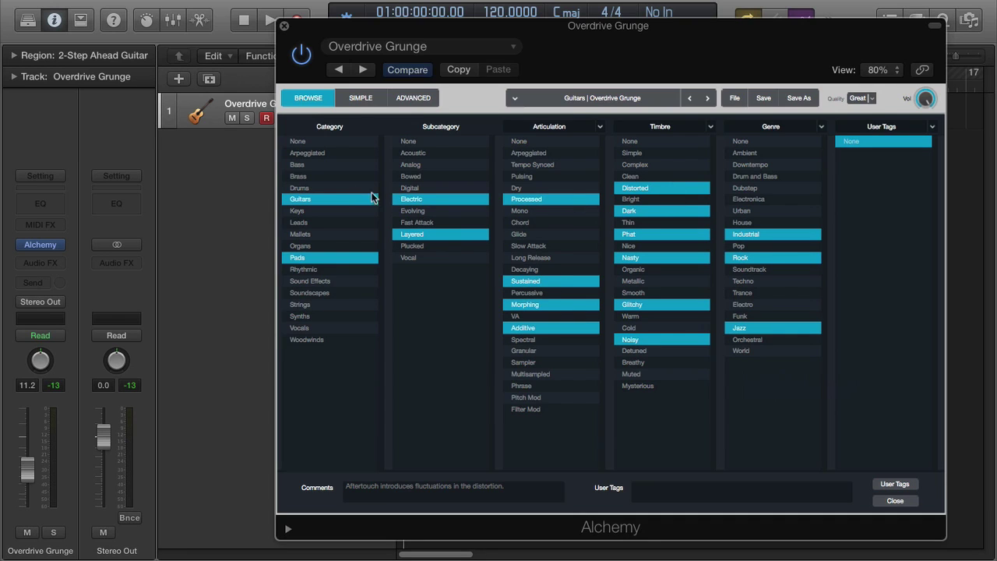
pyautogui.click(337, 203)
pyautogui.click(356, 258)
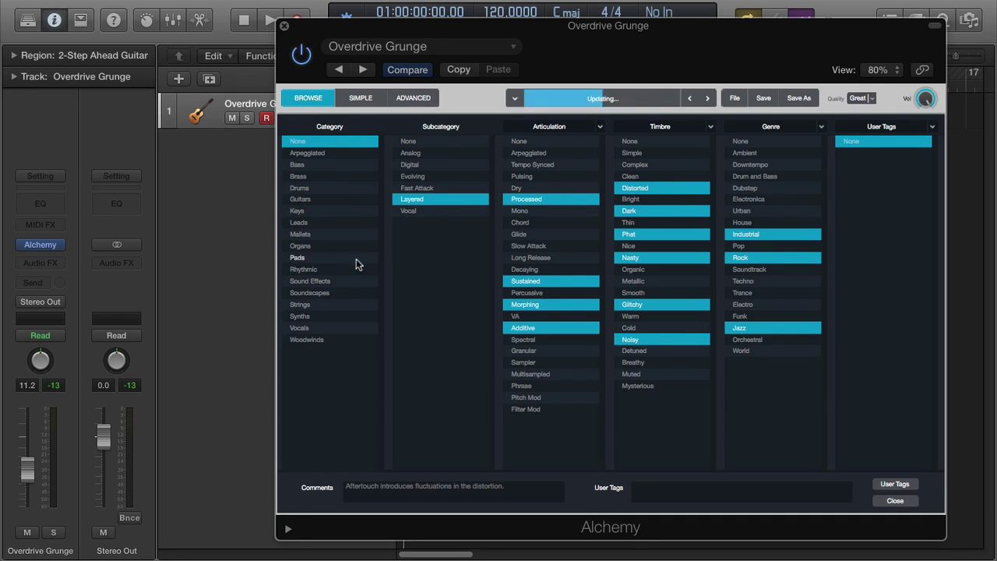
pyautogui.click(534, 142)
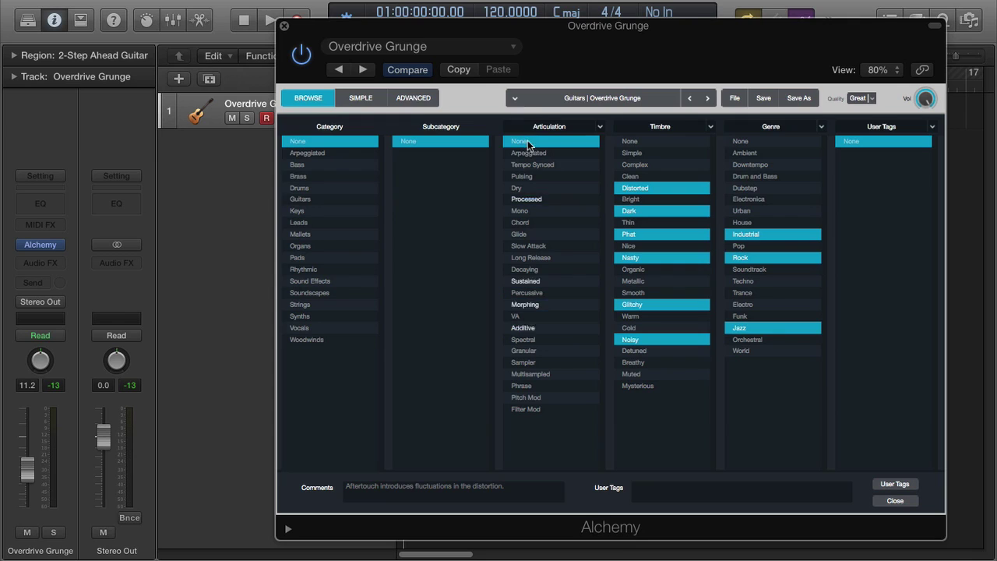
pyautogui.click(642, 144)
pyautogui.click(742, 142)
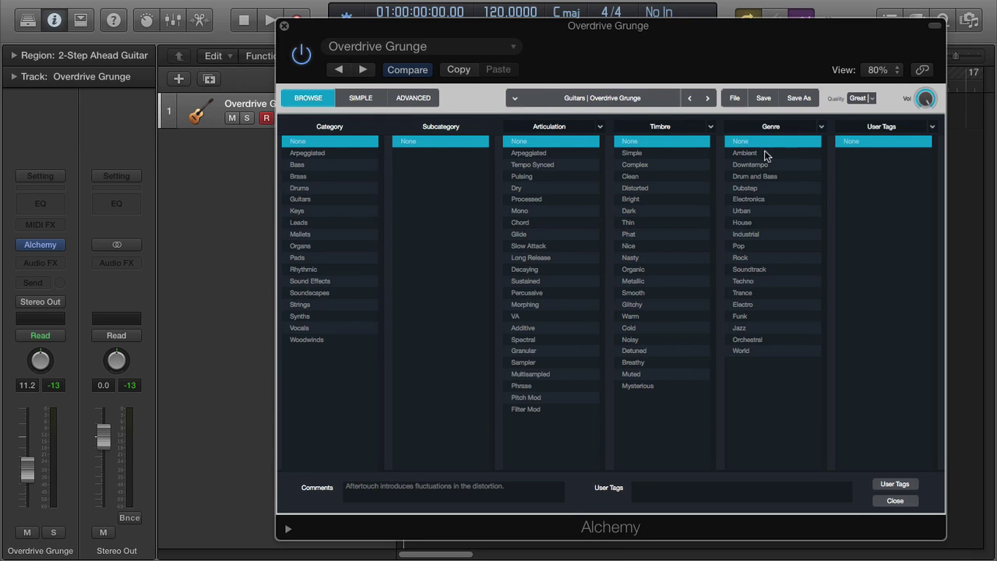
# - Assign every category from Drums down to Soundscapes to the Overdrive Grunge preset
pyautogui.click(337, 188)
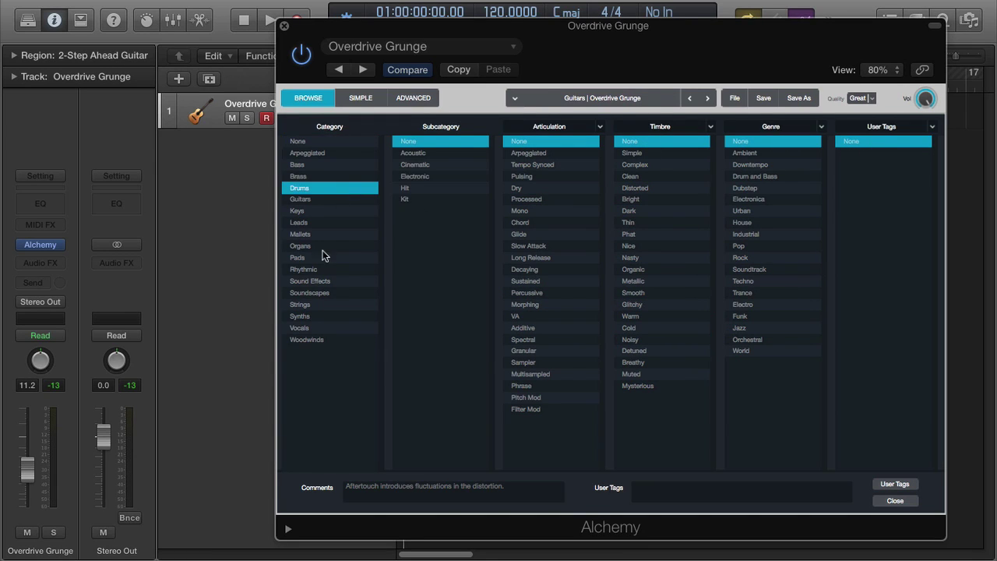
pyautogui.keyDown('super'); pyautogui.click(323, 233); pyautogui.keyUp('super')
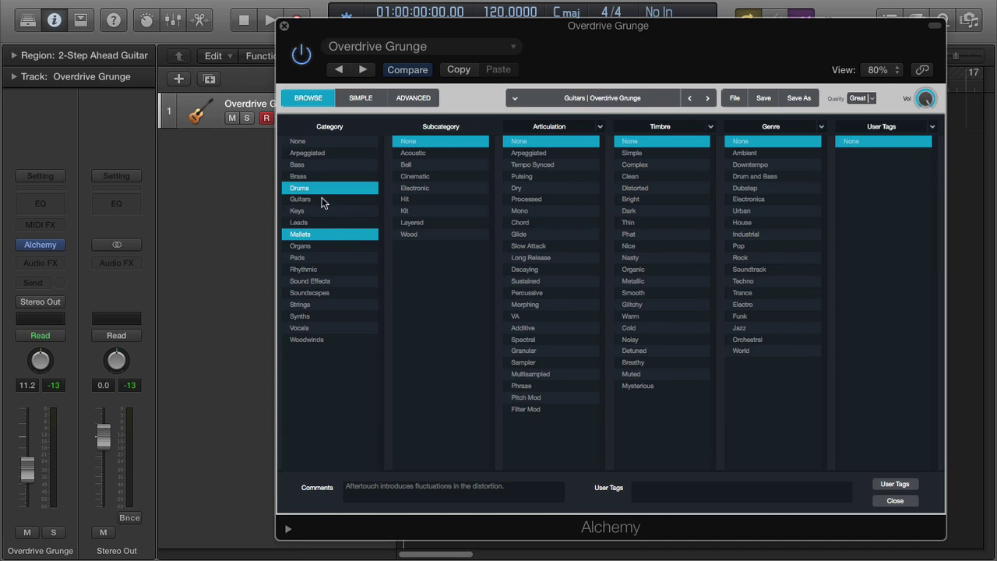
pyautogui.keyDown('super'); pyautogui.click(322, 199); pyautogui.keyUp('super')
pyautogui.keyDown('super'); pyautogui.click(323, 211); pyautogui.keyUp('super')
pyautogui.keyDown('super'); pyautogui.click(325, 223); pyautogui.keyUp('super')
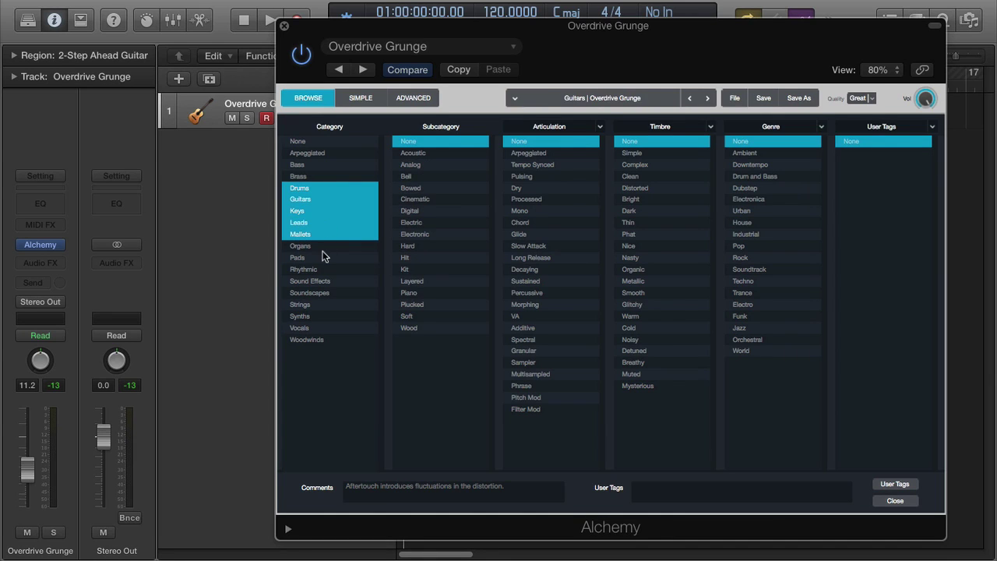
pyautogui.moveTo(324, 251); pyautogui.dragTo(326, 292)
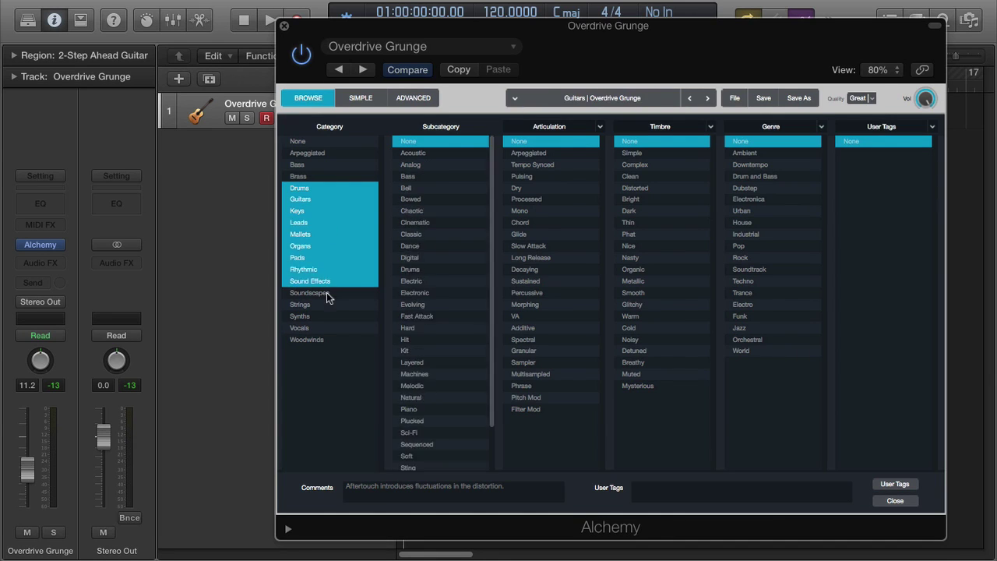
# - Try the subcategories Analog, Bass and Bowed and clear them again, and toggle the Guitars and Keys categories off and on
pyautogui.moveTo(415, 163); pyautogui.dragTo(423, 176)
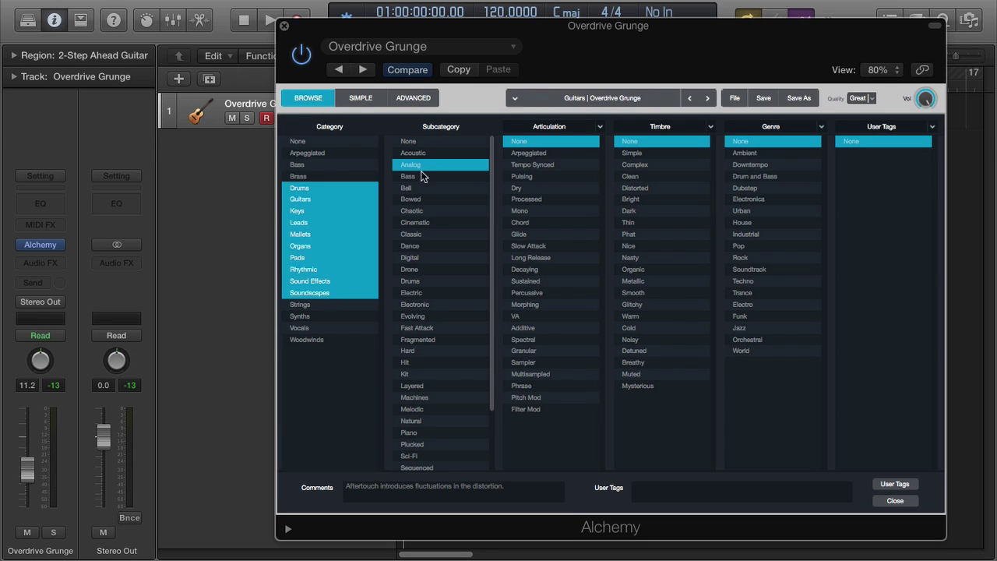
pyautogui.keyDown('super'); pyautogui.click(425, 200); pyautogui.keyUp('super')
pyautogui.keyDown('super'); pyautogui.click(424, 166); pyautogui.keyUp('super')
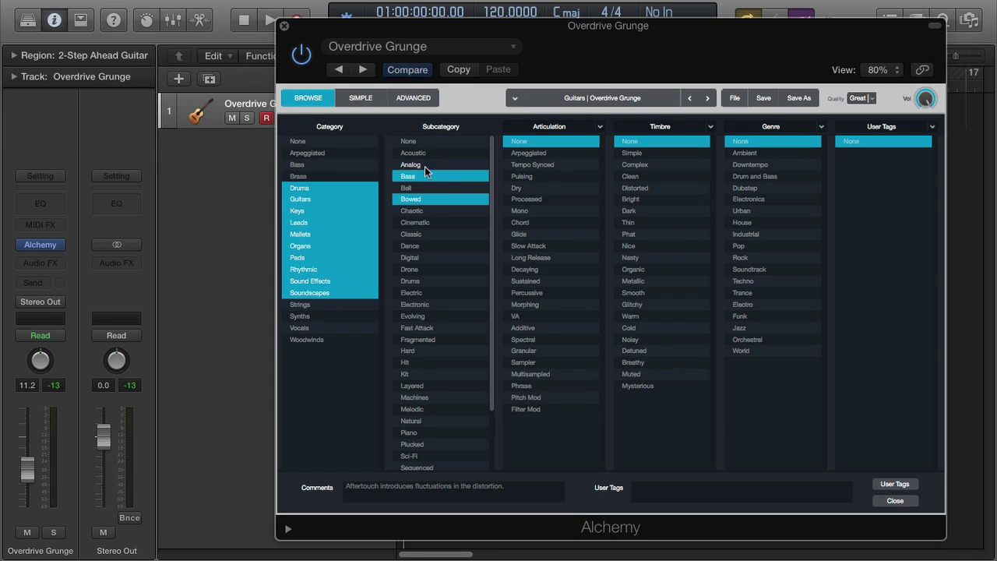
pyautogui.keyDown('super'); pyautogui.click(424, 176); pyautogui.keyUp('super')
pyautogui.keyDown('super'); pyautogui.click(426, 199); pyautogui.keyUp('super')
pyautogui.keyDown('super'); pyautogui.click(359, 198); pyautogui.keyUp('super')
pyautogui.keyDown('super'); pyautogui.click(355, 211); pyautogui.keyUp('super')
pyautogui.keyDown('super'); pyautogui.click(351, 199); pyautogui.keyUp('super')
pyautogui.keyDown('super'); pyautogui.click(349, 211); pyautogui.keyUp('super')
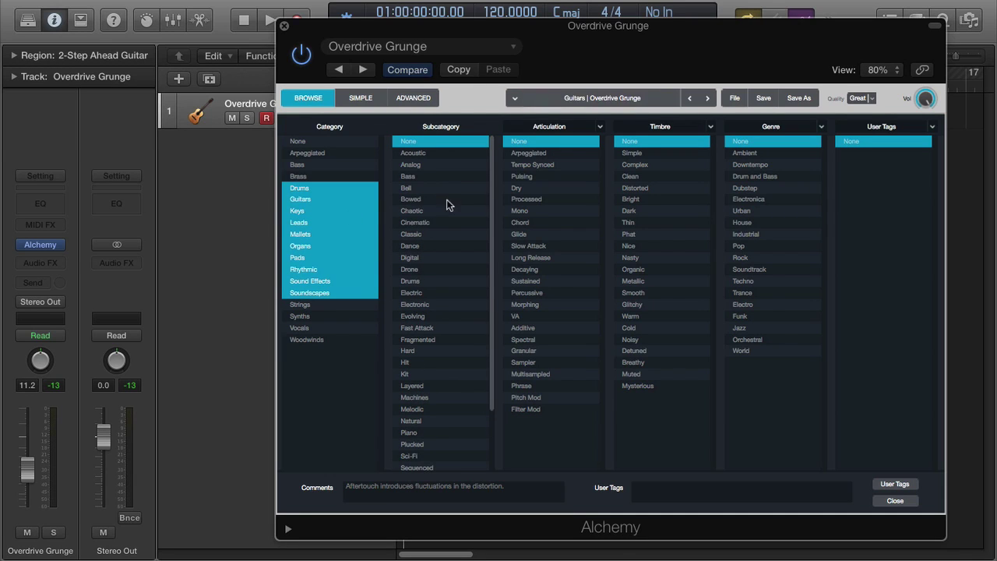
# - Tag the preset with the subcategories Bowed, Cinematic, Drums, Evolving and Fragmented
pyautogui.click(426, 199)
pyautogui.keyDown('super'); pyautogui.click(441, 222); pyautogui.keyUp('super')
pyautogui.keyDown('super'); pyautogui.click(441, 281); pyautogui.keyUp('super')
pyautogui.keyDown('super'); pyautogui.click(442, 316); pyautogui.keyUp('super')
pyautogui.keyDown('super'); pyautogui.click(440, 339); pyautogui.keyUp('super')
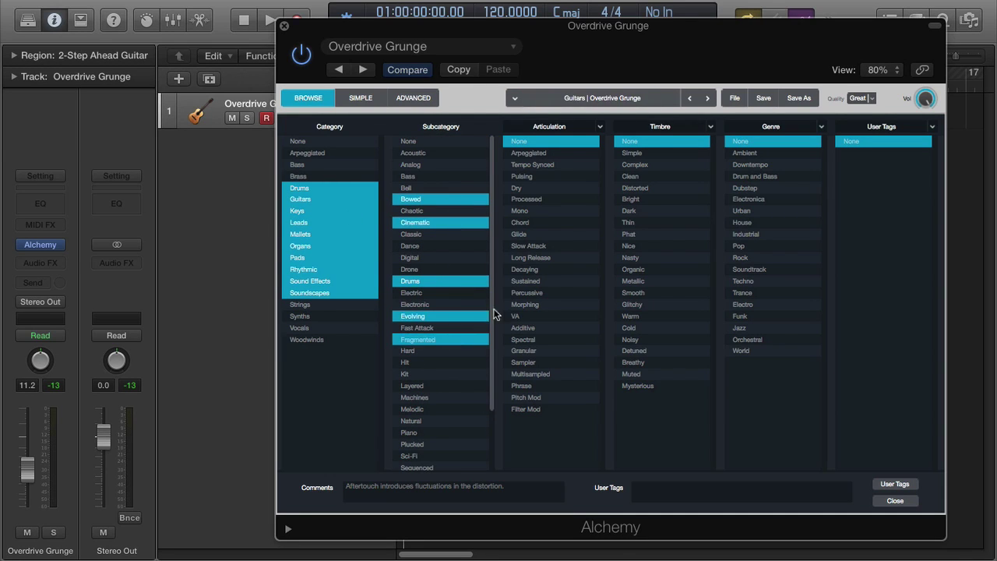
# - Tag the preset with articulations Sustained and Additive, timbres Nasty and Glitchy, and genres Pop and Techno
pyautogui.click(526, 281)
pyautogui.keyDown('super'); pyautogui.click(532, 327); pyautogui.keyUp('super')
pyautogui.click(639, 305)
pyautogui.keyDown('super'); pyautogui.click(651, 257); pyautogui.keyUp('super')
pyautogui.click(757, 246)
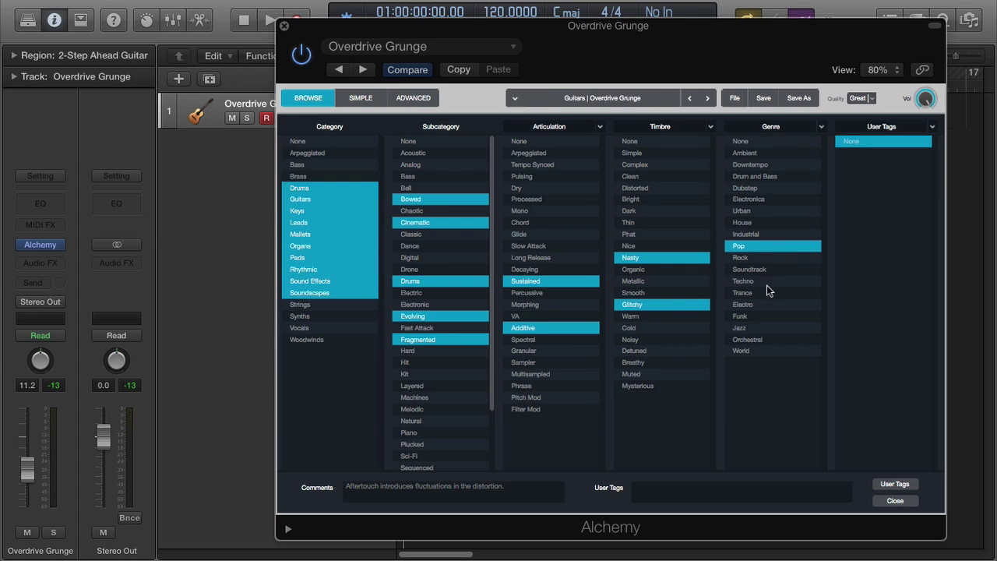
pyautogui.keyDown('super'); pyautogui.click(767, 282); pyautogui.keyUp('super')
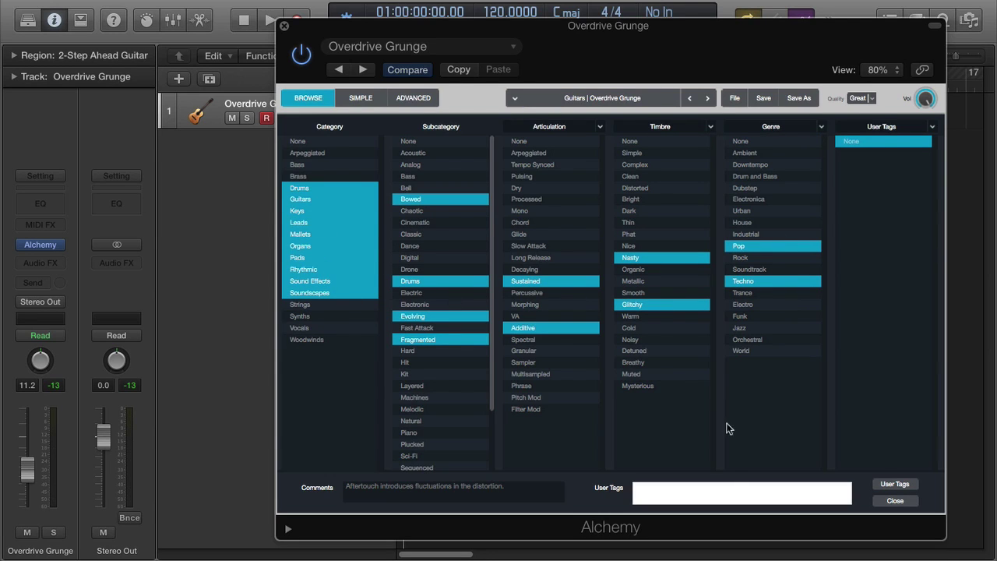
# - Enter asdsad as user tag text, clear it again, and close the tag editor
pyautogui.click(429, 493)
pyautogui.click(711, 493)
pyautogui.write('asdsad')
pyautogui.moveTo(782, 494); pyautogui.dragTo(722, 490)
pyautogui.press('BackSpace')
pyautogui.click(895, 501)
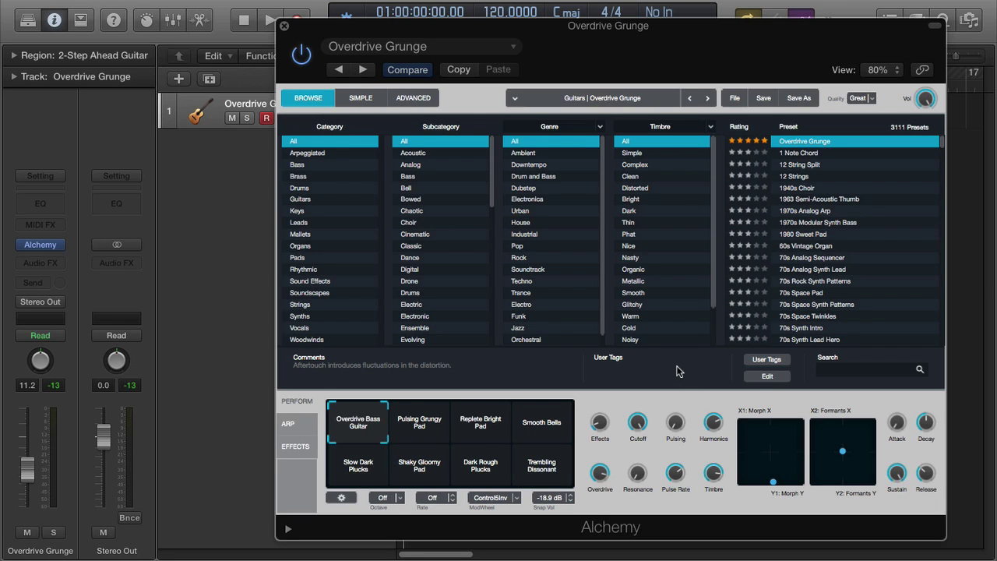
# - Search the presets for guitar and look through the results
pyautogui.click(849, 370)
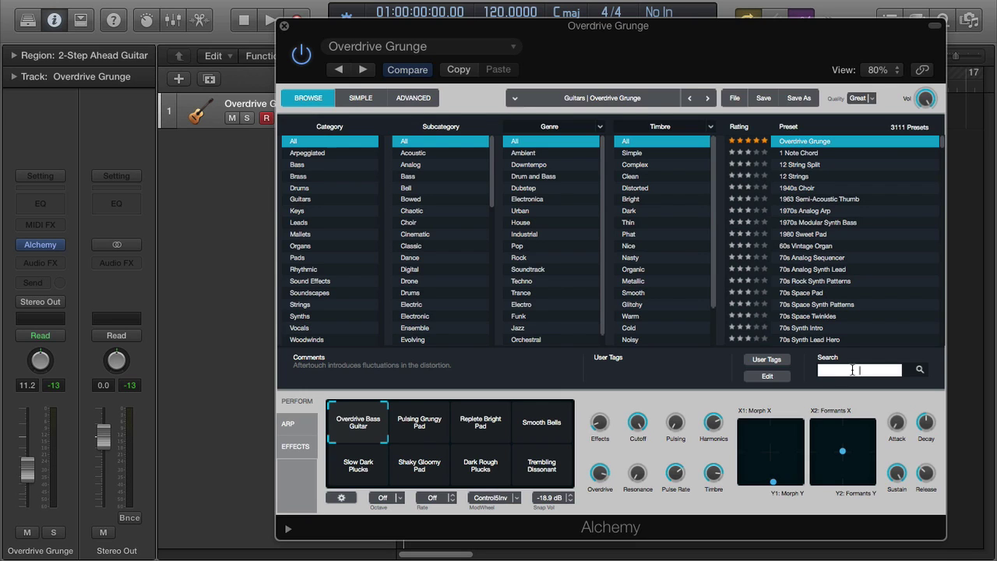
pyautogui.write('guitar')
pyautogui.press('Return')
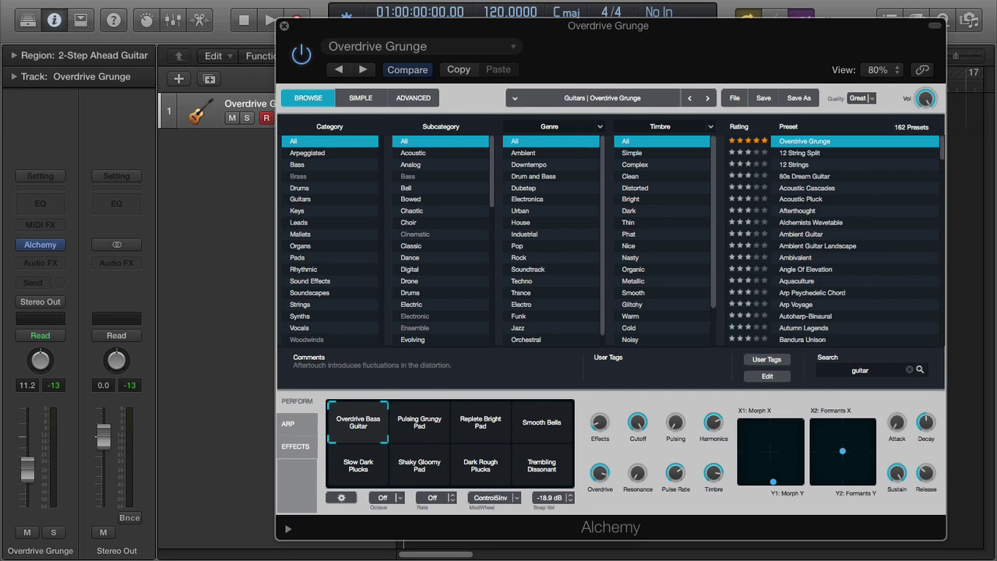
pyautogui.scroll(-20, 860, 199)
pyautogui.scroll(-5, 862, 205)
pyautogui.scroll(20, 862, 205)
# - Replace the search with -guitar to exclude guitar presets and look through the results
pyautogui.click(910, 370)
pyautogui.click(876, 370)
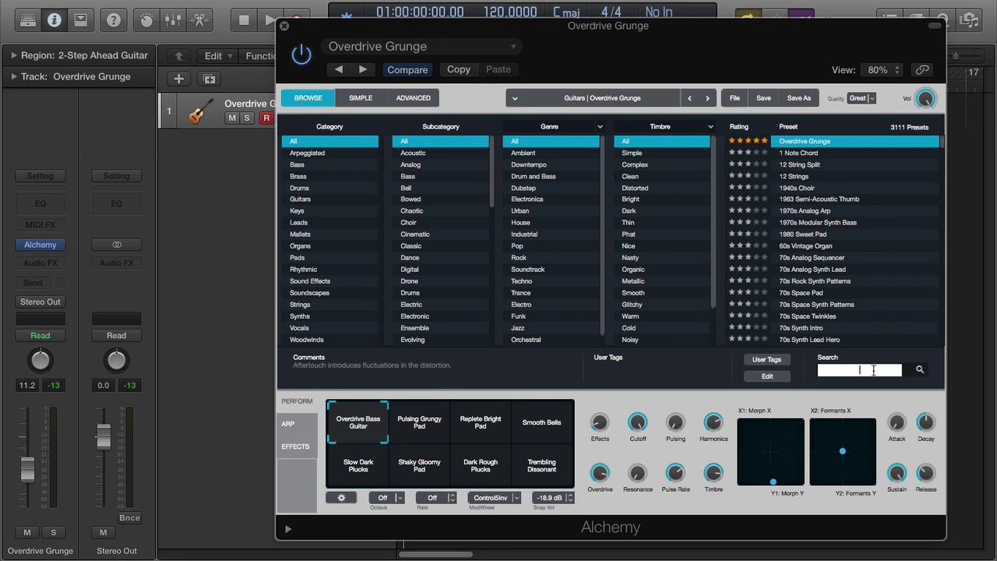
pyautogui.write('guitar')
pyautogui.press('Return')
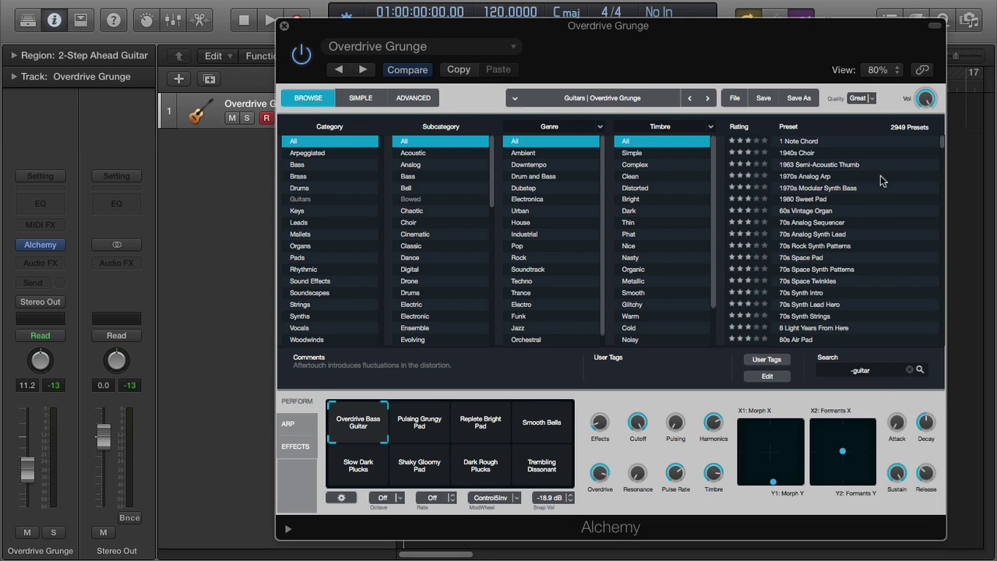
pyautogui.scroll(-6, 822, 218)
pyautogui.scroll(6, 823, 222)
pyautogui.scroll(-20, 818, 229)
pyautogui.scroll(13, 818, 229)
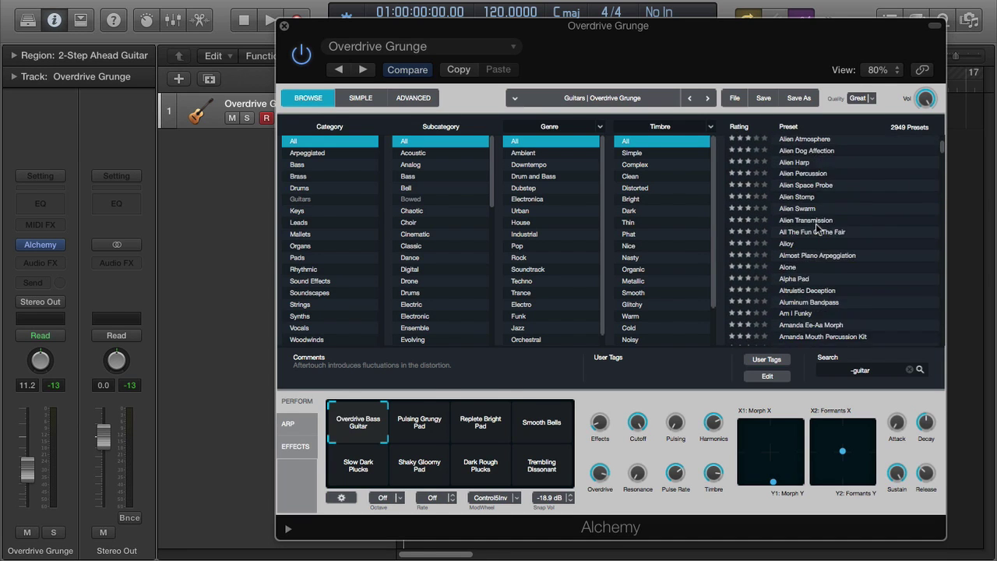
# - Replace the preset search with -bass to exclude bass presets, and clear the search to restore the full list
pyautogui.scroll(3, 896, 144)
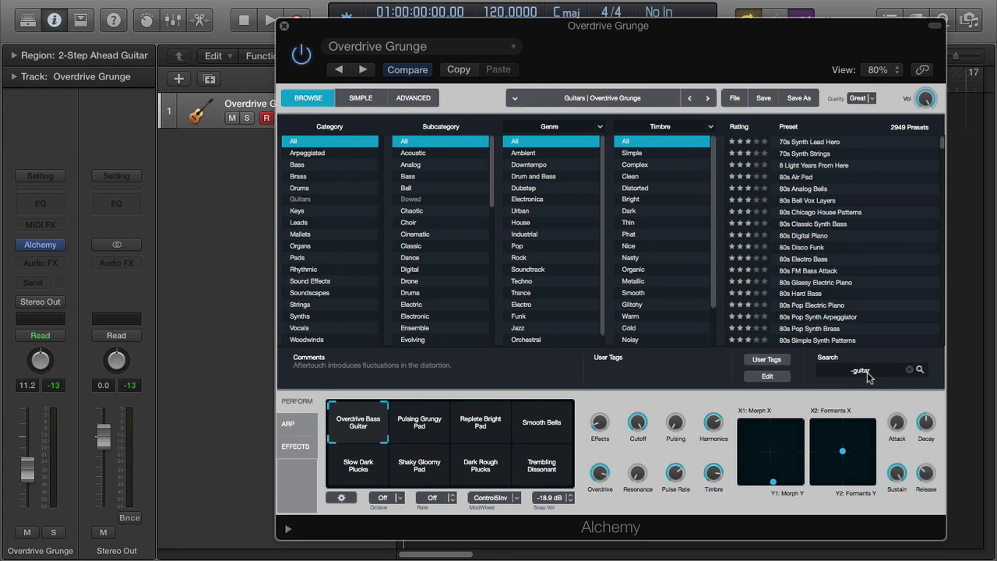
pyautogui.click(857, 369)
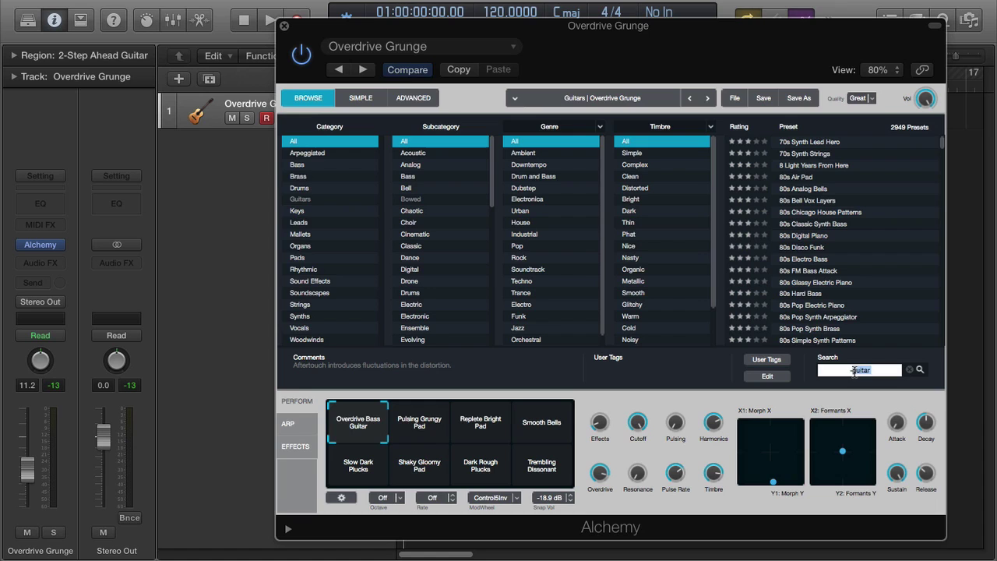
pyautogui.press('BackSpace')
pyautogui.write('bass')
pyautogui.press('Return')
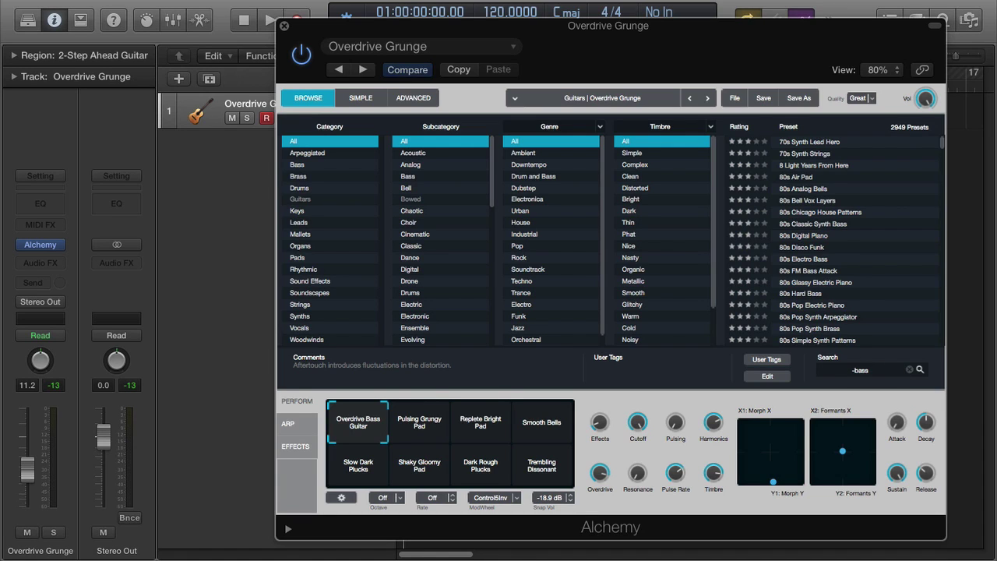
pyautogui.click(886, 368)
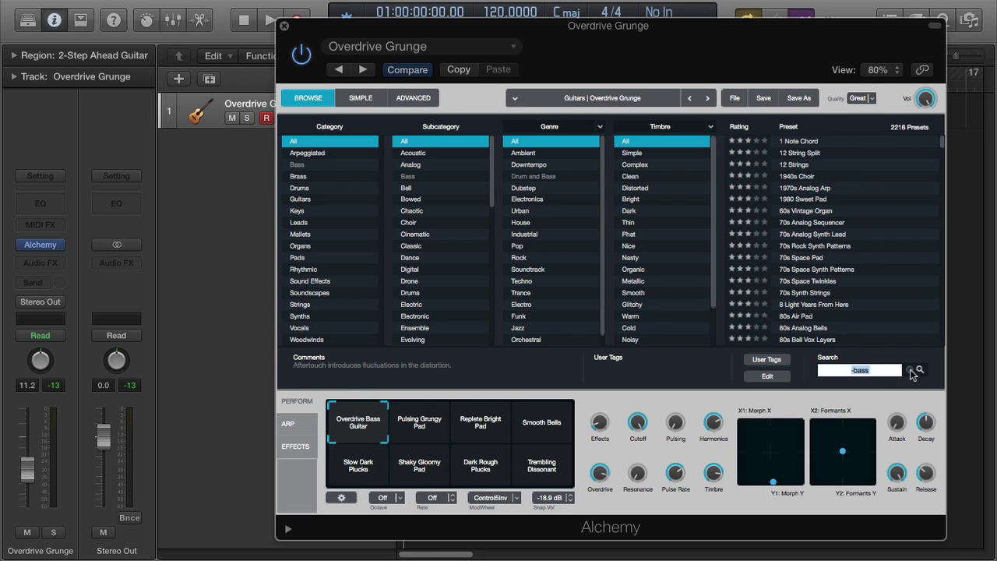
pyautogui.click(909, 371)
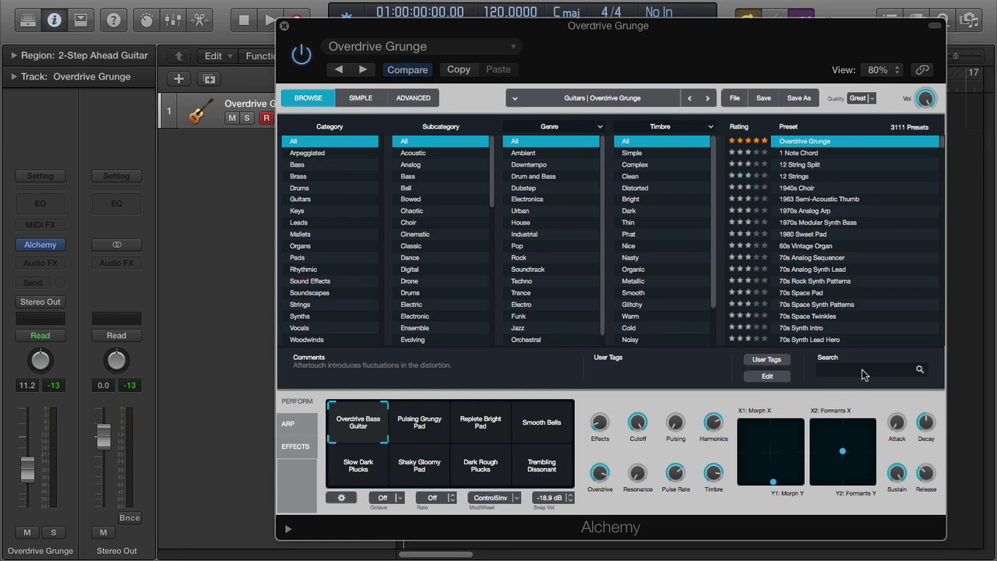
# - Audition the Shaky Gloomy Pad snapshot with brief playback, and select the Replete Bright Pad snapshot
pyautogui.click(419, 467)
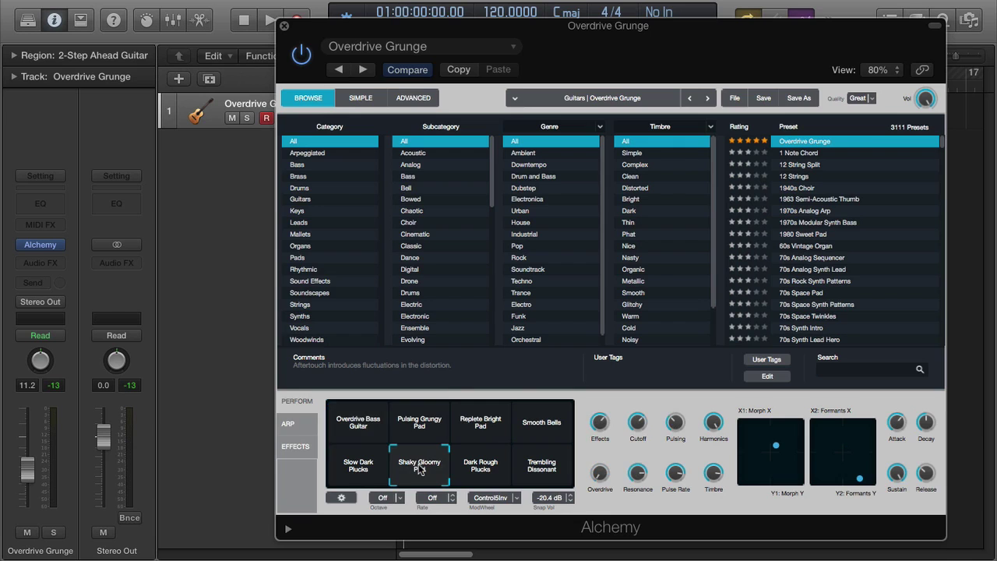
pyautogui.press('space')
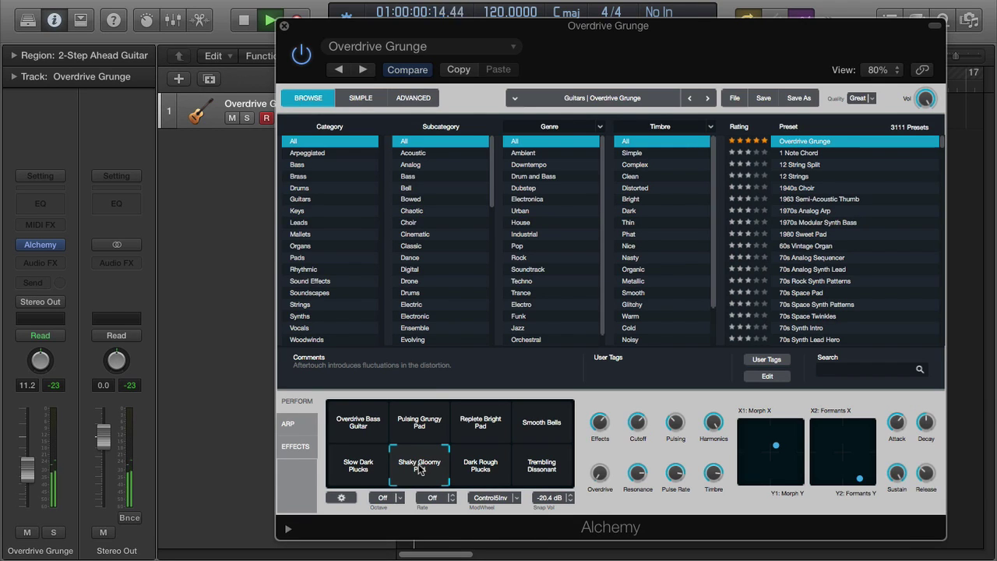
pyautogui.press('space')
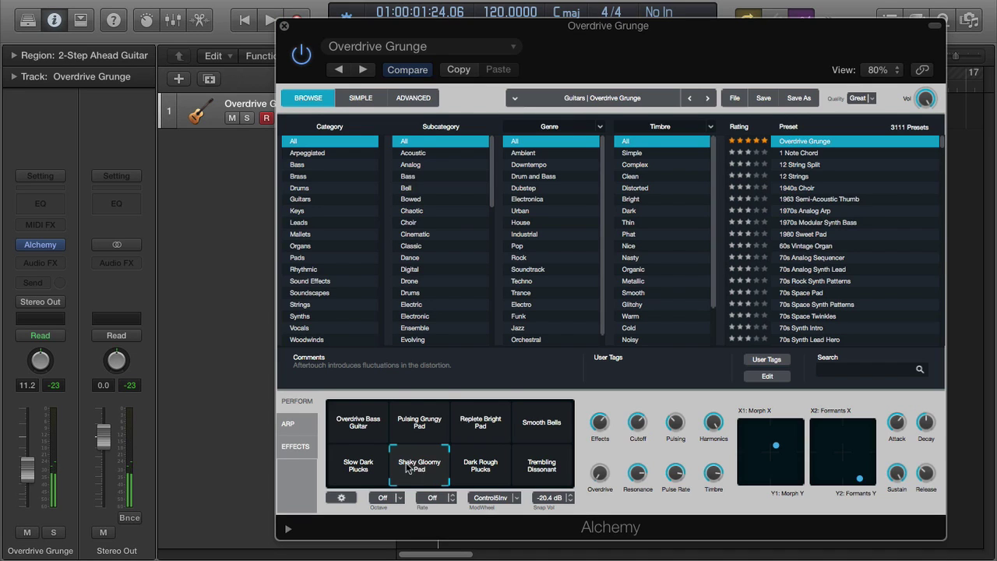
pyautogui.click(469, 431)
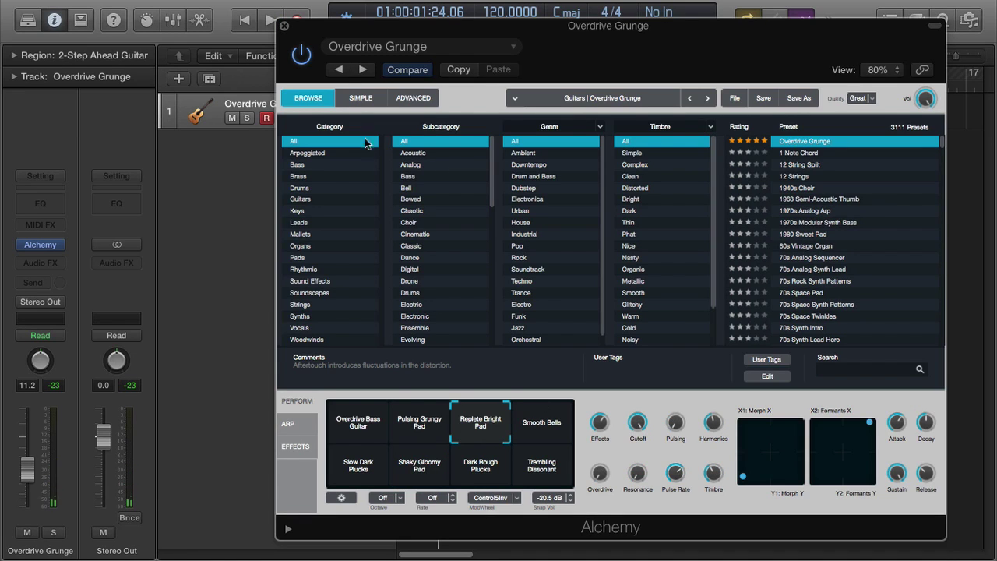
# - Switch to the Simple view and morph the snapshot from Replete Bright Pad to Overdrive Bass Guitar, checking it with playback
pyautogui.click(360, 100)
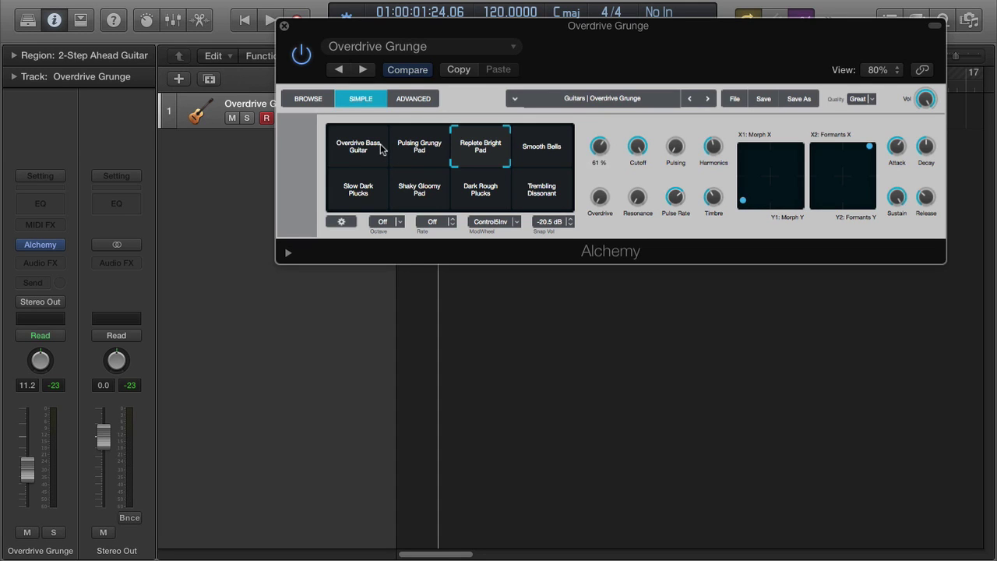
pyautogui.moveTo(456, 156); pyautogui.dragTo(364, 155)
pyautogui.press('space')
pyautogui.press('space')
# - Advance through the presets from 1 Note Chord to 12 String Split and look at the preset list
pyautogui.click(708, 99)
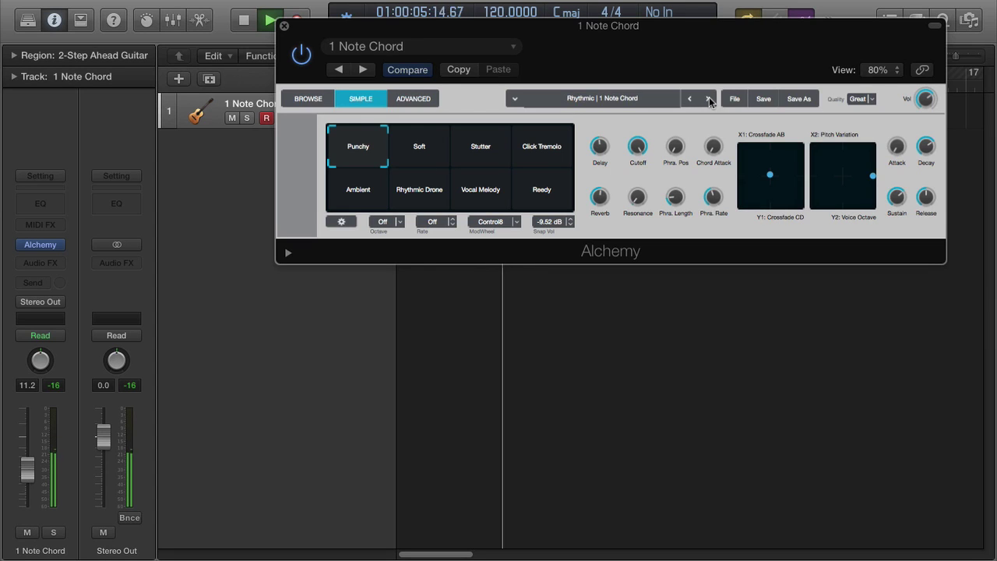
pyautogui.click(708, 99)
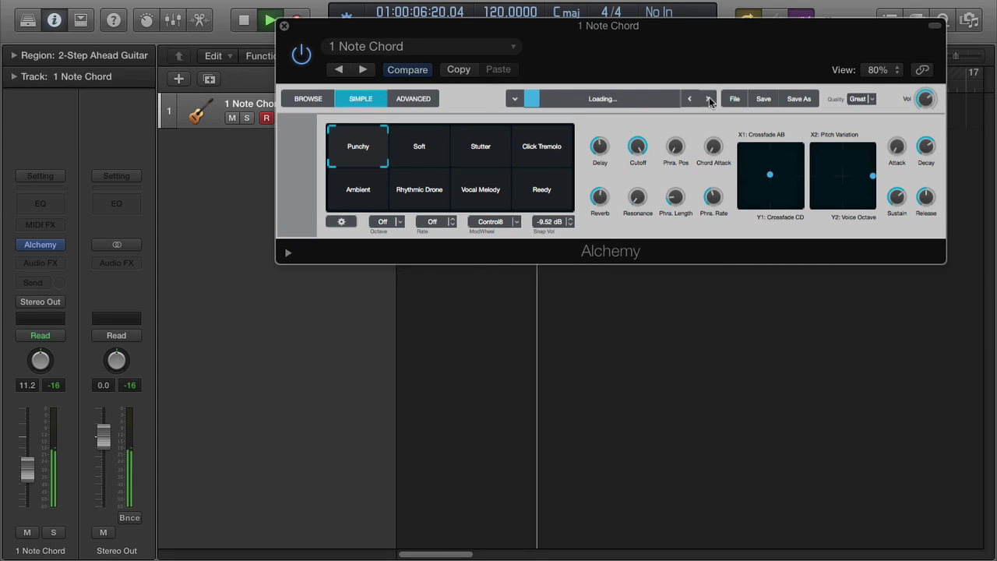
pyautogui.click(600, 98)
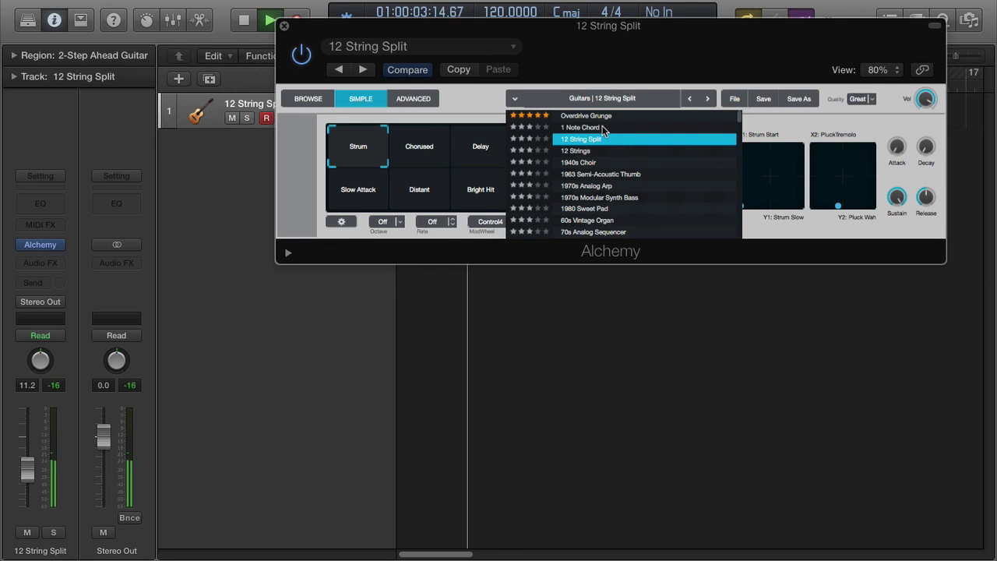
pyautogui.click(310, 102)
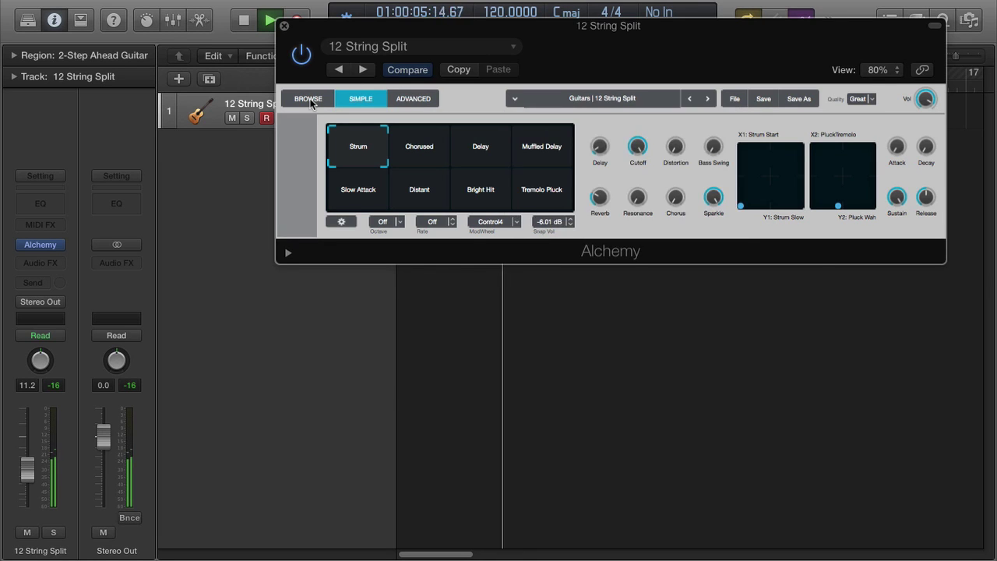
# - Return to the Browse view and filter the presets by category Organs, genre Rock and timbre Dark
pyautogui.click(310, 101)
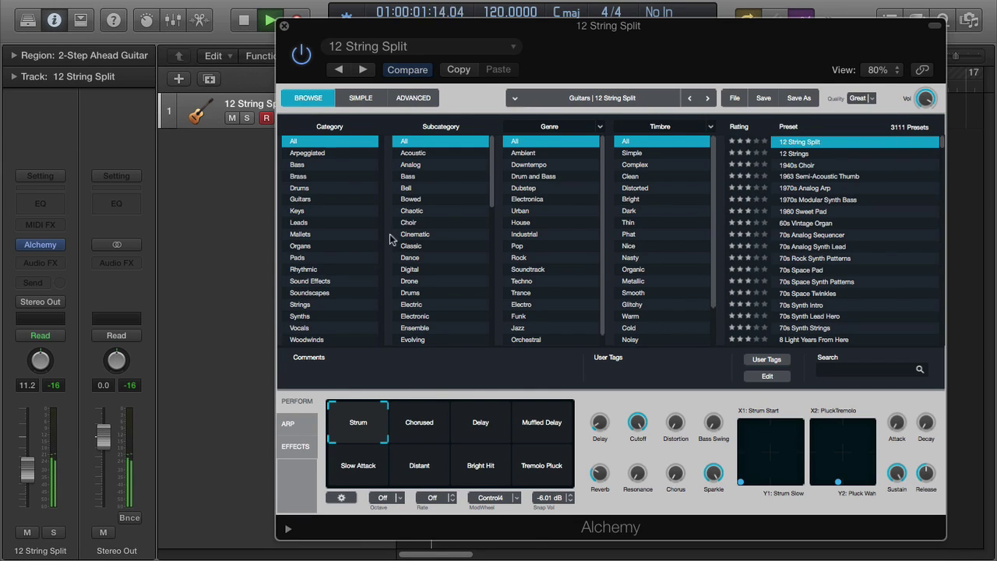
pyautogui.click(336, 246)
pyautogui.click(578, 257)
pyautogui.click(676, 210)
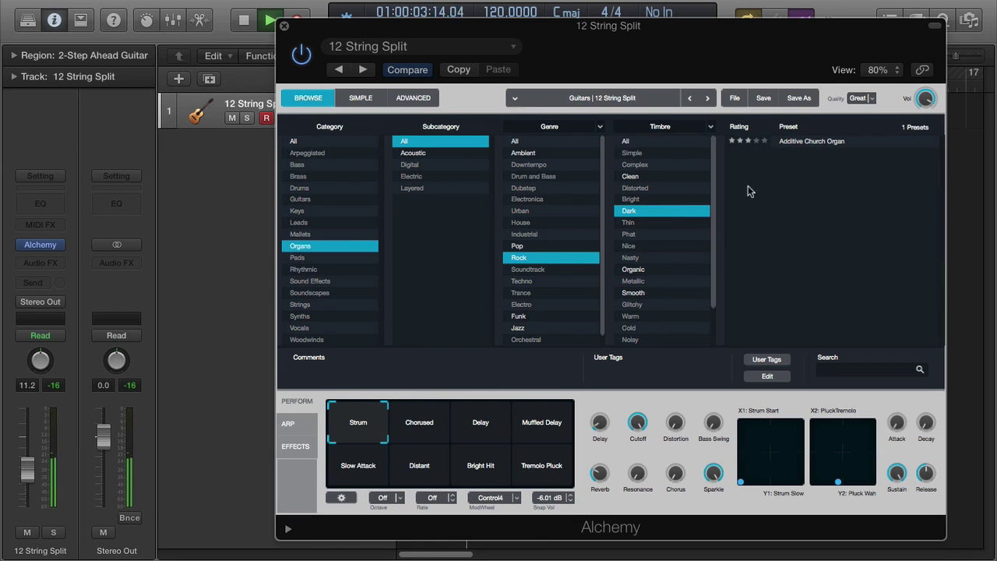
# - Look at the filtered preset list under the preset name and at the library categories, including those in Basic
pyautogui.click(615, 99)
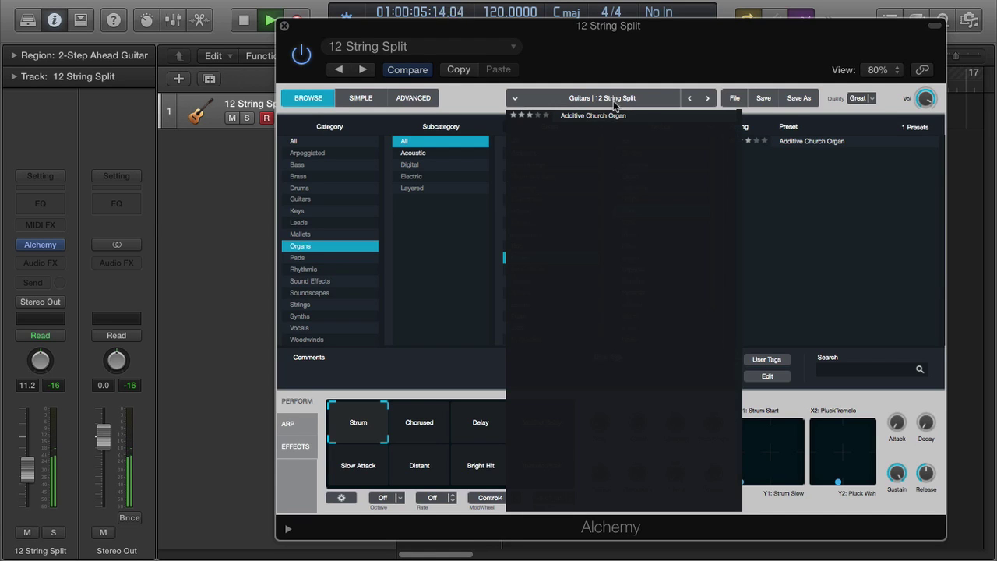
pyautogui.click(515, 98)
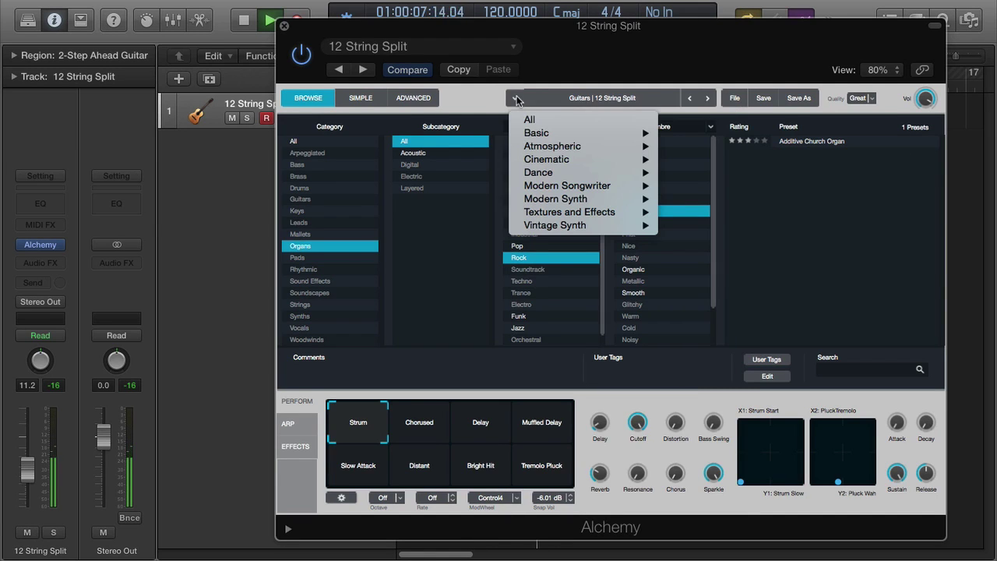
pyautogui.moveTo(536, 135)
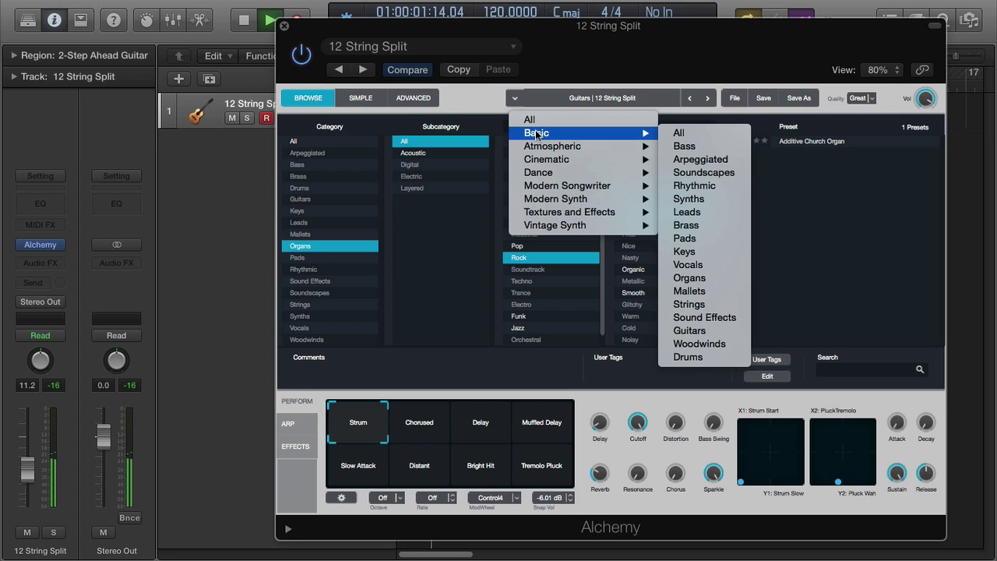
pyautogui.click(511, 98)
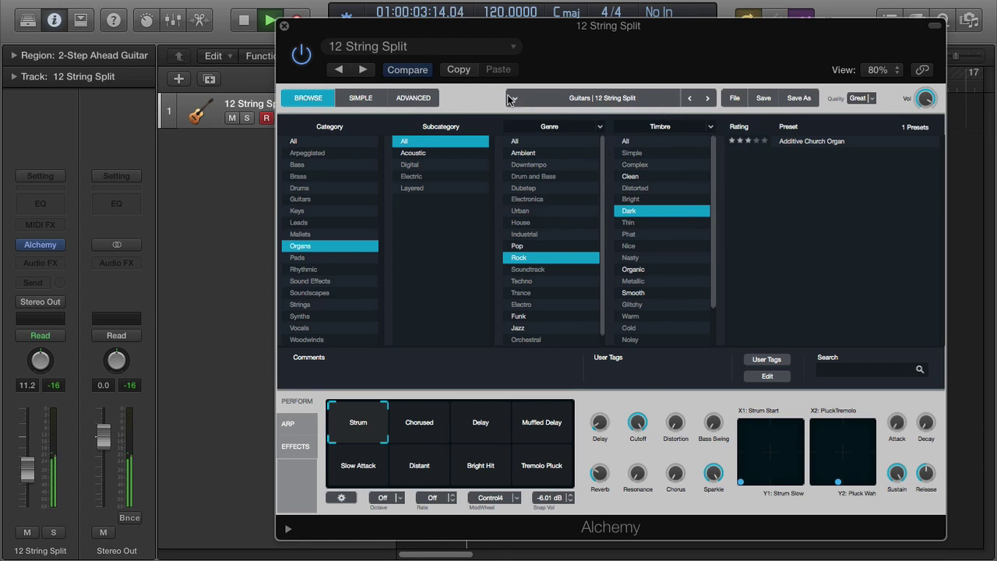
# - Limit the browser to the Bass presets of the Basic library
pyautogui.click(513, 98)
pyautogui.moveTo(537, 137)
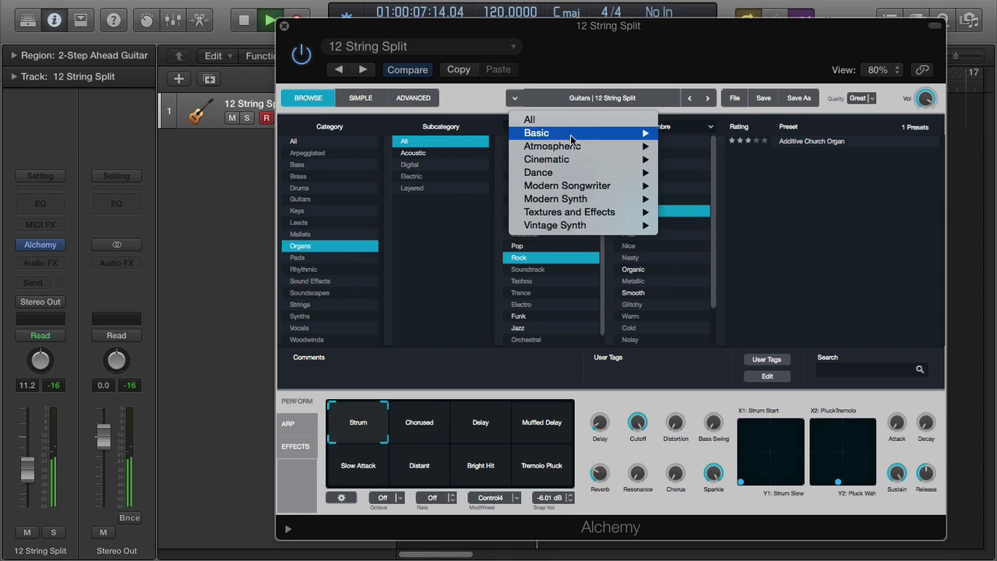
pyautogui.moveTo(573, 137)
pyautogui.click(694, 149)
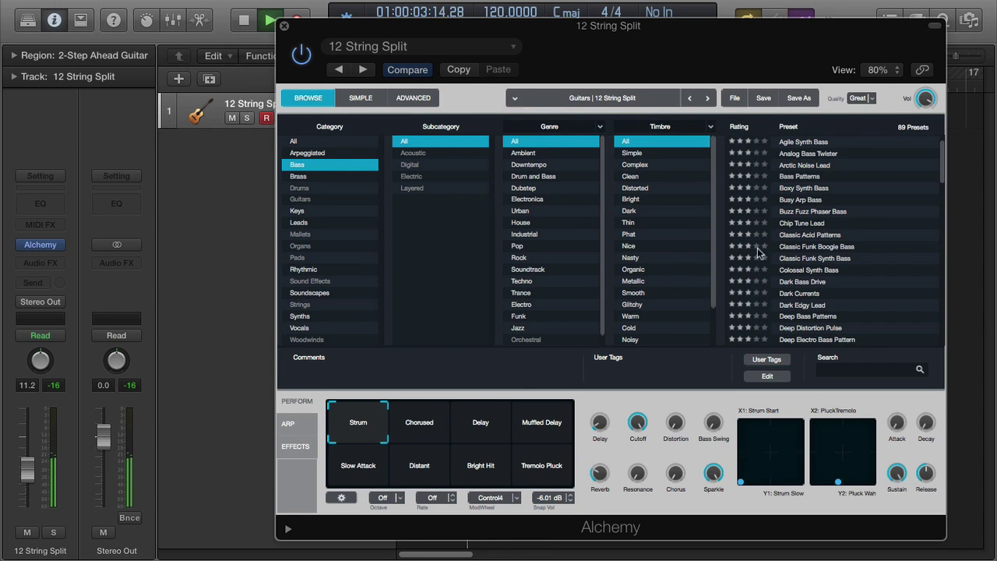
# - Stop playback and show the Advanced view of the 12 String Split preset
pyautogui.press('space')
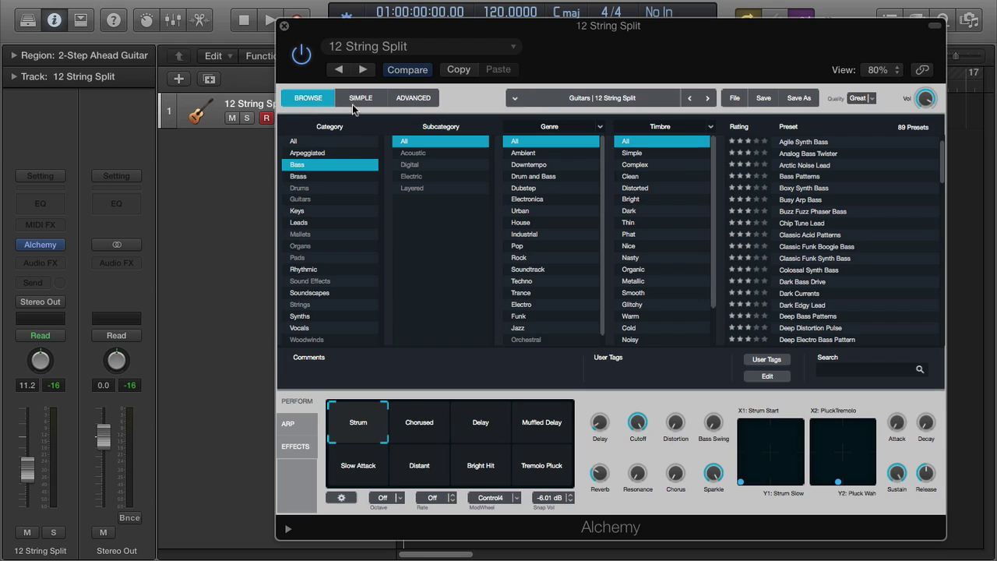
pyautogui.click(416, 99)
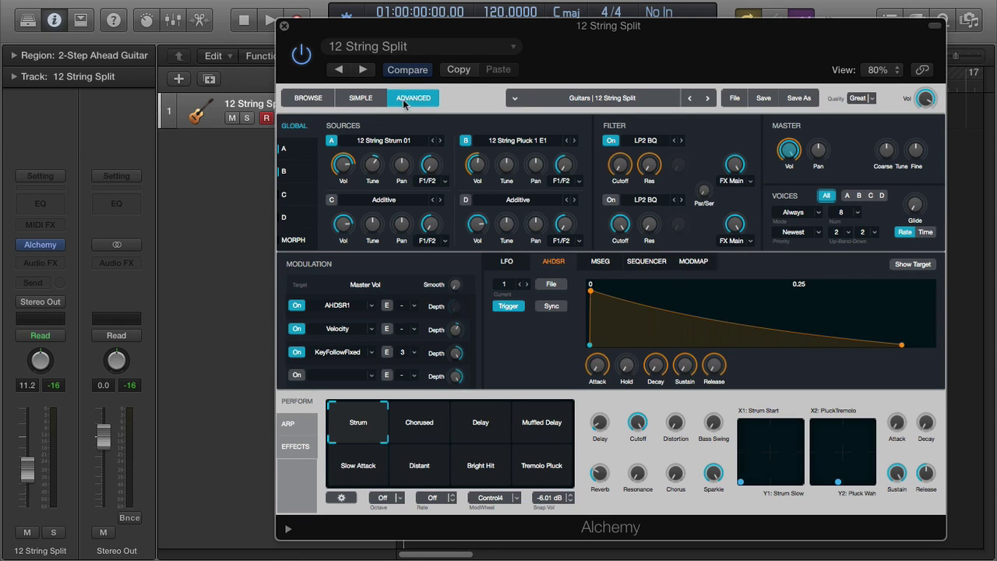